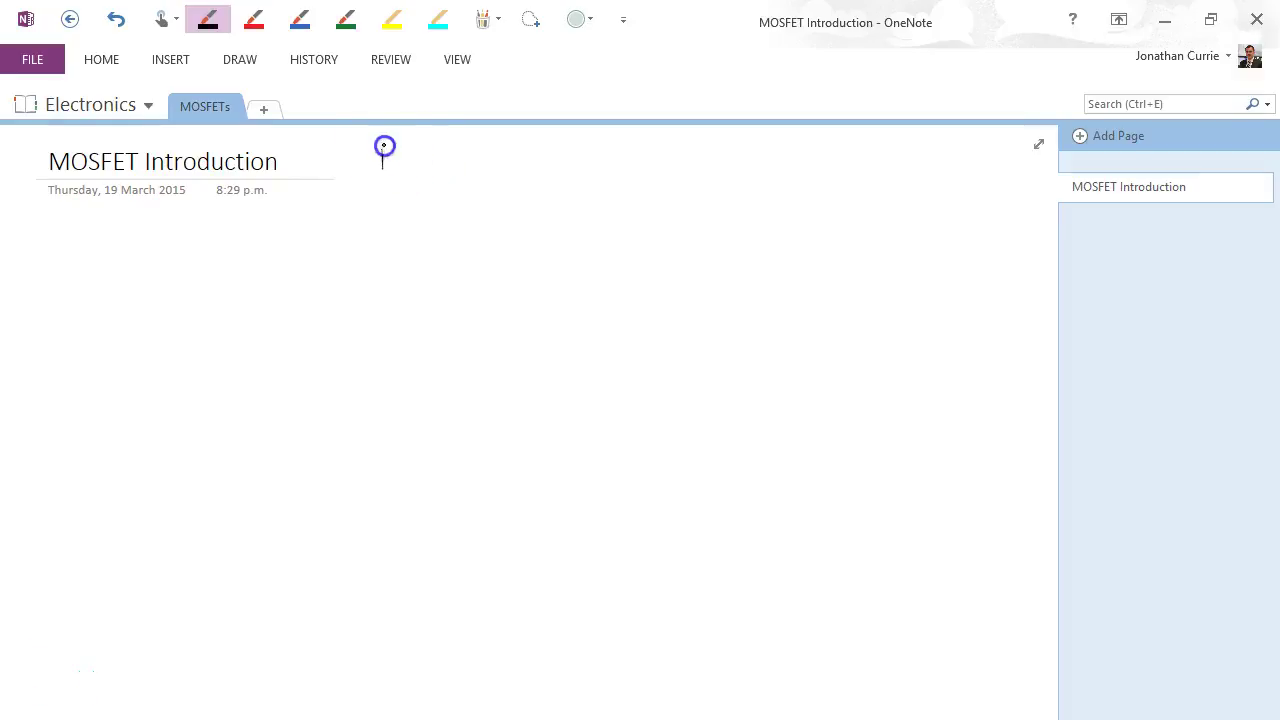
- Ink 'Metal Oxide Semiconductor FETs' beside the page title in black, with 'MOSFETs' on the line below
mouse_move(381, 170)
left_mouse_down()
mouse_move(455, 164)
mouse_move(462, 146)
mouse_move(508, 165)
mouse_move(567, 147)
mouse_move(582, 163)
mouse_move(759, 165)
mouse_move(791, 137)
mouse_move(803, 167)
mouse_move(878, 147)
mouse_move(918, 163)
mouse_move(900, 151)
mouse_move(929, 151)
mouse_move(919, 147)
mouse_move(956, 167)
left_mouse_up()
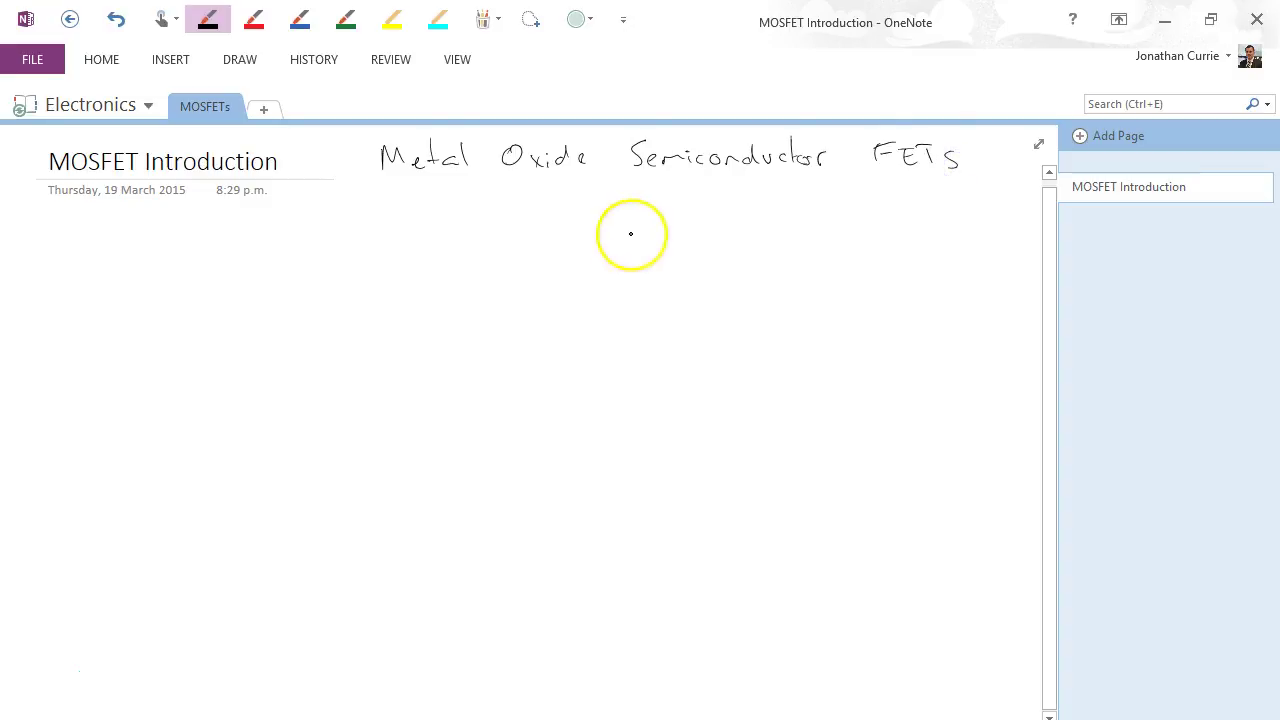
mouse_move(540, 225)
left_mouse_down()
mouse_move(590, 210)
mouse_move(601, 224)
mouse_move(627, 207)
mouse_move(664, 220)
mouse_move(649, 218)
mouse_move(671, 204)
mouse_move(703, 214)
left_mouse_up()
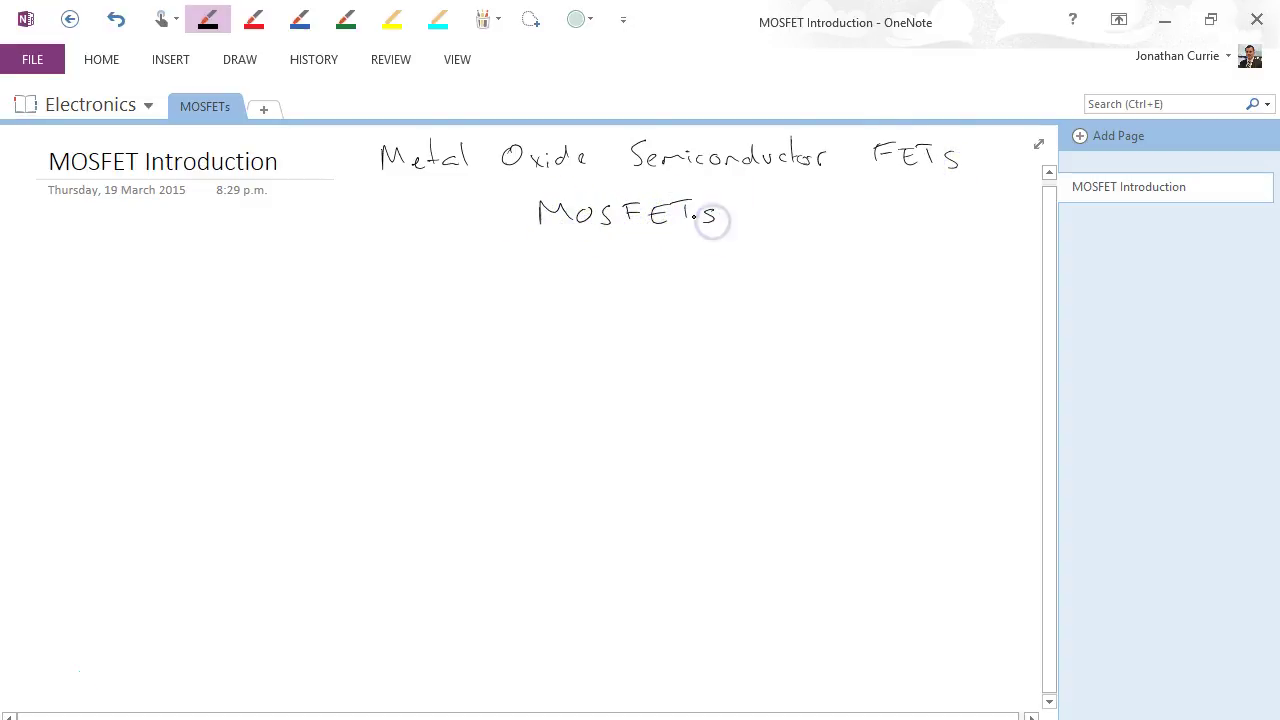
- In red ink, write 'Comparison with the JFET' over 'Differences' and 'Similarities' columns split by a vertical line
left_click(254, 18)
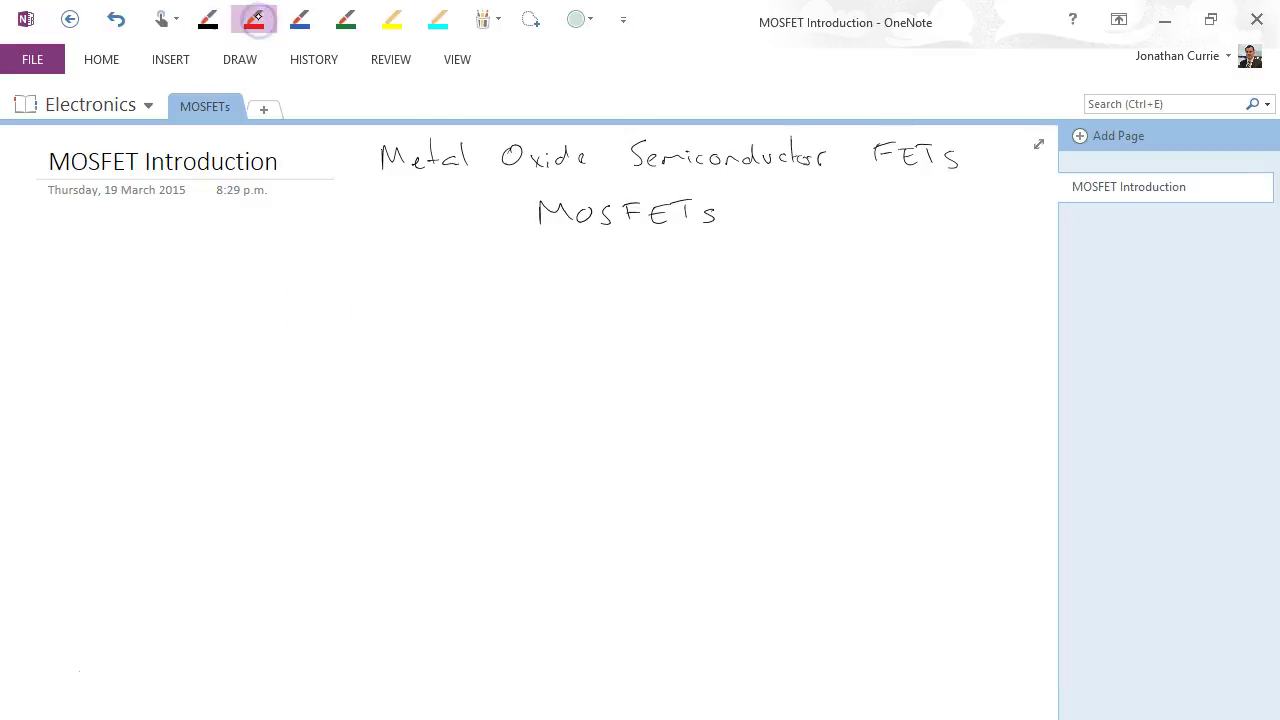
mouse_move(98, 288)
left_mouse_down()
mouse_move(332, 296)
mouse_move(402, 278)
mouse_move(418, 294)
mouse_move(499, 274)
mouse_move(511, 291)
mouse_move(551, 297)
mouse_move(538, 284)
mouse_move(580, 277)
left_mouse_up()
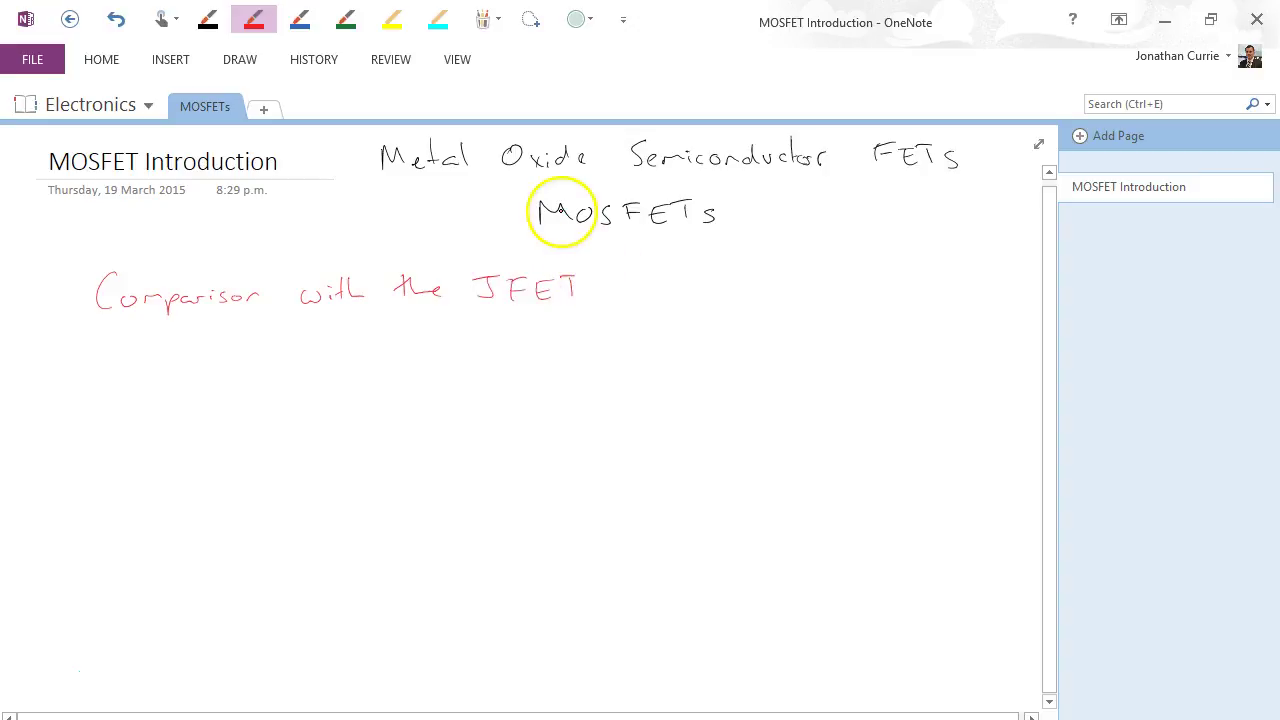
mouse_move(259, 377)
left_mouse_down()
mouse_move(306, 358)
mouse_move(291, 377)
mouse_move(419, 376)
left_mouse_up()
left_click_drag(495, 348, 512, 578)
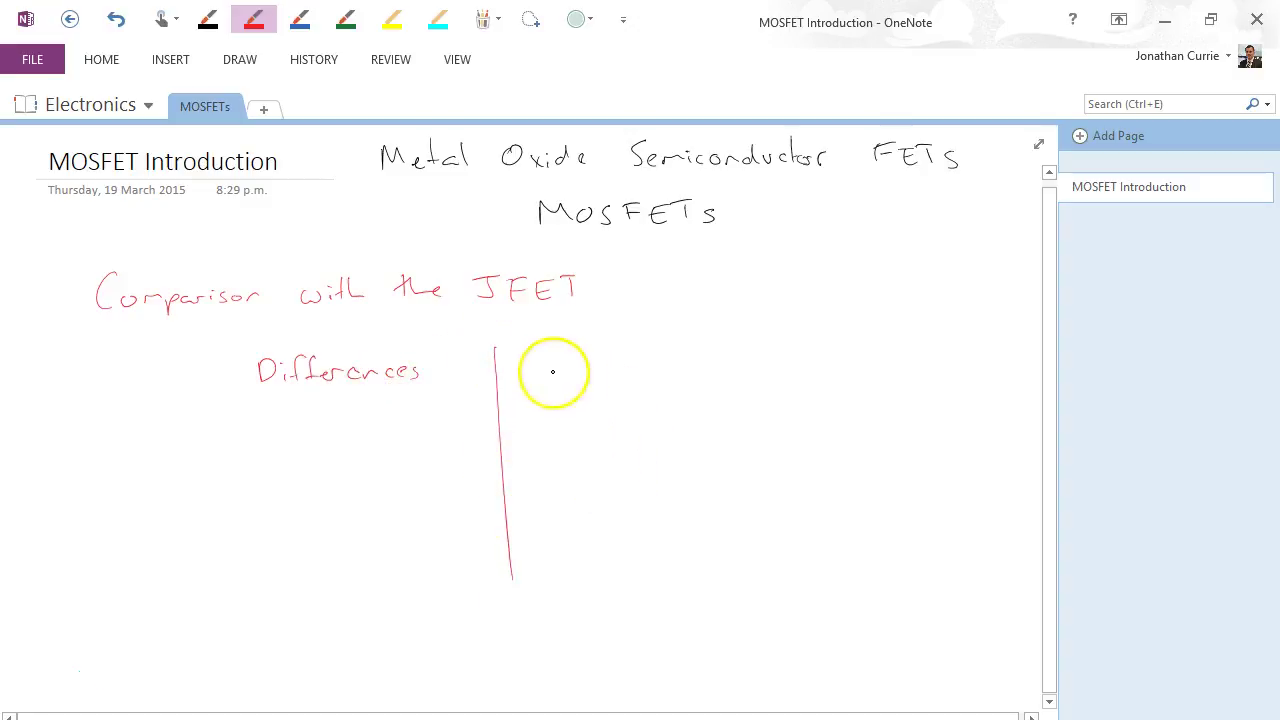
mouse_move(549, 355)
left_mouse_down()
mouse_move(604, 354)
mouse_move(638, 369)
mouse_move(698, 362)
left_mouse_up()
- In black ink, bullet 'Same terminal names' and begin 'N & P Channel' under Similarities
left_click(212, 17)
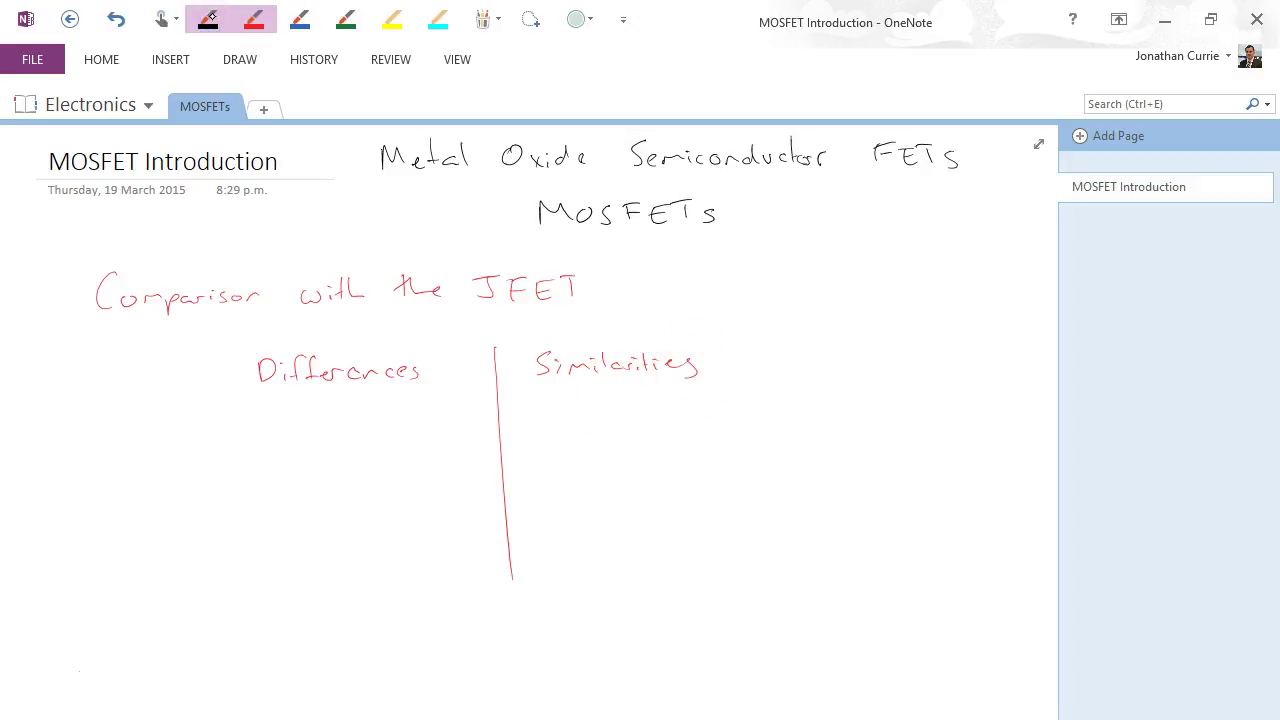
mouse_move(530, 399)
left_mouse_down()
mouse_move(623, 395)
mouse_move(648, 410)
mouse_move(717, 409)
mouse_move(715, 392)
mouse_move(828, 404)
left_mouse_up()
left_click(508, 411)
mouse_move(508, 450)
left_mouse_down()
mouse_move(591, 469)
mouse_move(600, 446)
left_mouse_up()
left_click_drag(626, 458, 636, 448)
left_click_drag(676, 446, 678, 456)
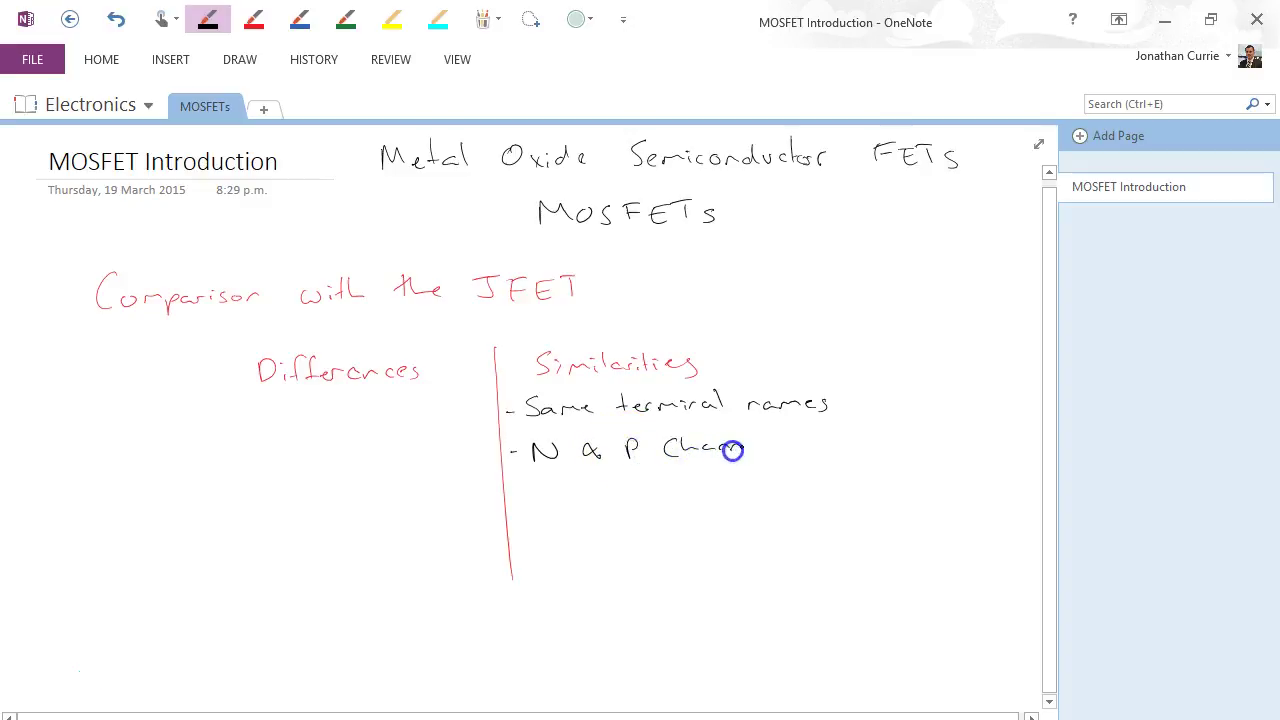
- Finish 'devices' and add bullets 'Large Z at gate', 'Voltage controlled' and 'Unipolar device'
left_click_drag(834, 447, 895, 446)
mouse_move(506, 496)
left_mouse_down()
mouse_move(634, 486)
mouse_move(686, 514)
mouse_move(734, 491)
mouse_move(992, 484)
left_mouse_up()
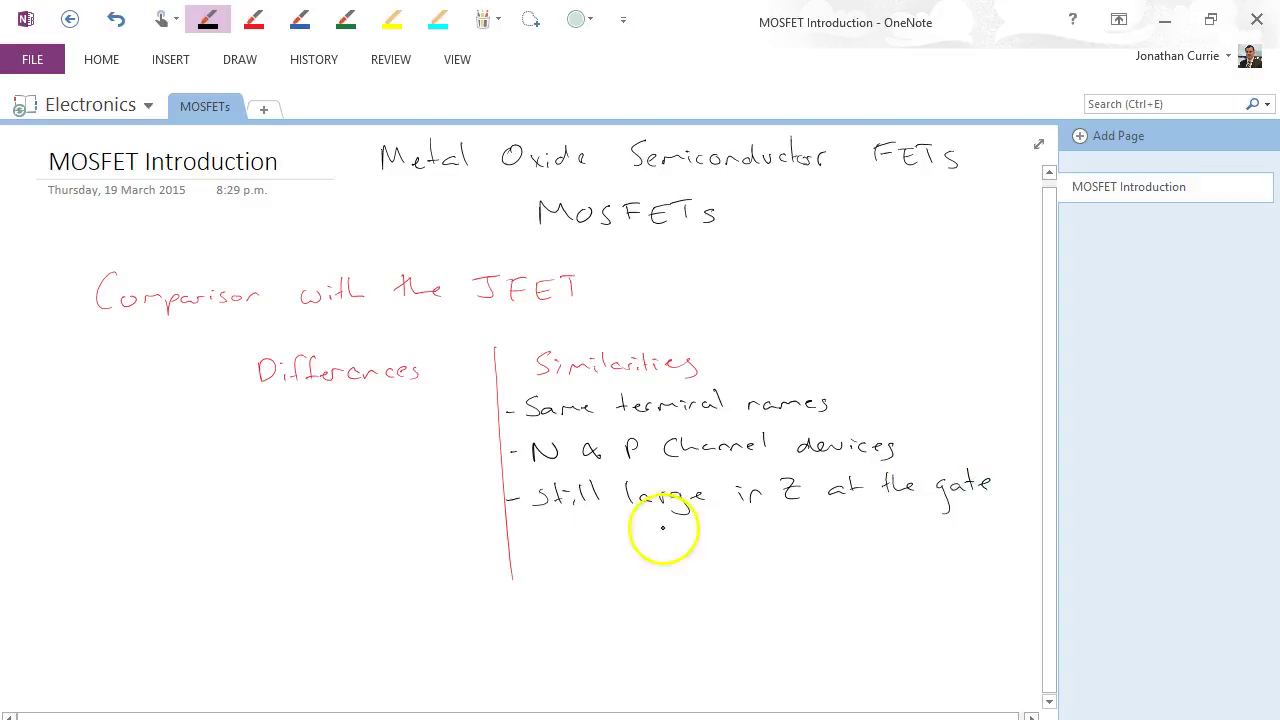
mouse_move(512, 545)
left_mouse_down()
mouse_move(560, 525)
mouse_move(566, 540)
left_mouse_up()
mouse_move(596, 525)
left_mouse_down()
mouse_move(597, 545)
mouse_move(617, 543)
mouse_move(617, 555)
mouse_move(757, 540)
mouse_move(769, 523)
mouse_move(803, 540)
mouse_move(809, 530)
left_mouse_up()
left_click_drag(518, 591, 803, 597)
left_click(815, 592)
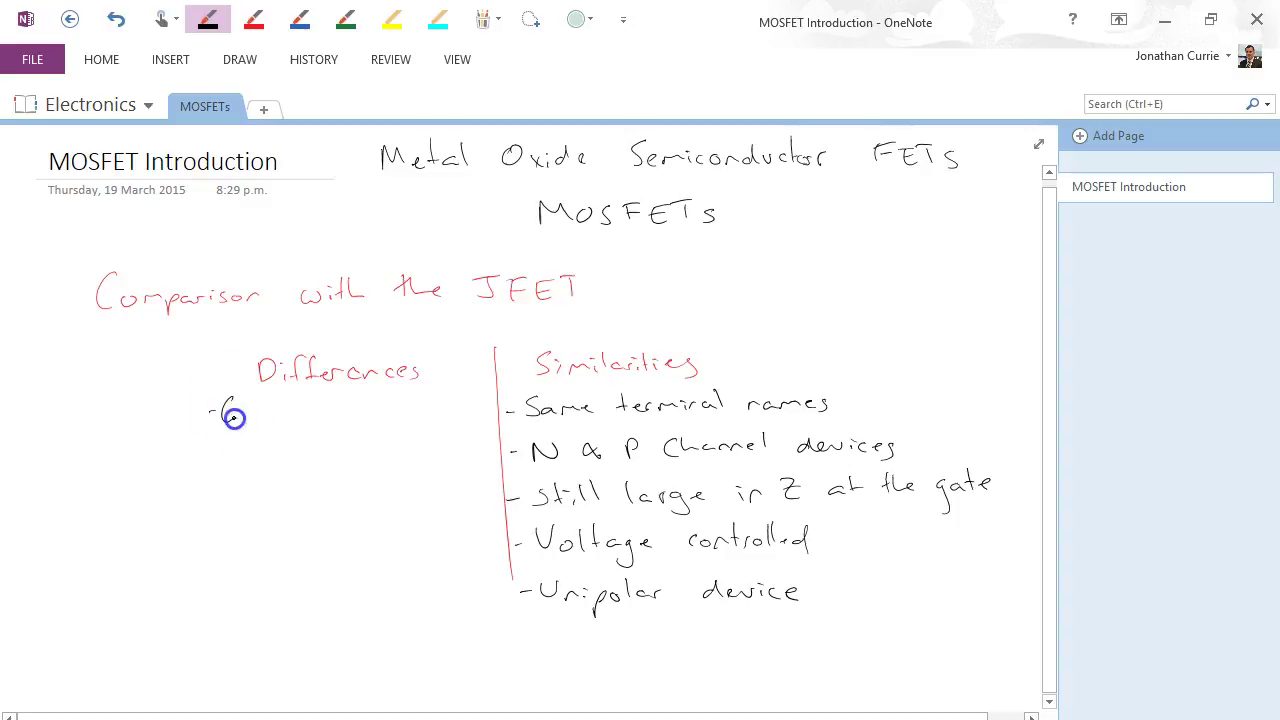
- Write the first difference, 'Gate is insulated from the channel', under Differences
left_click_drag(250, 419, 449, 408)
mouse_move(234, 437)
left_mouse_down()
mouse_move(298, 456)
mouse_move(313, 432)
mouse_move(311, 452)
mouse_move(411, 453)
mouse_move(455, 448)
left_mouse_up()
left_click(455, 456)
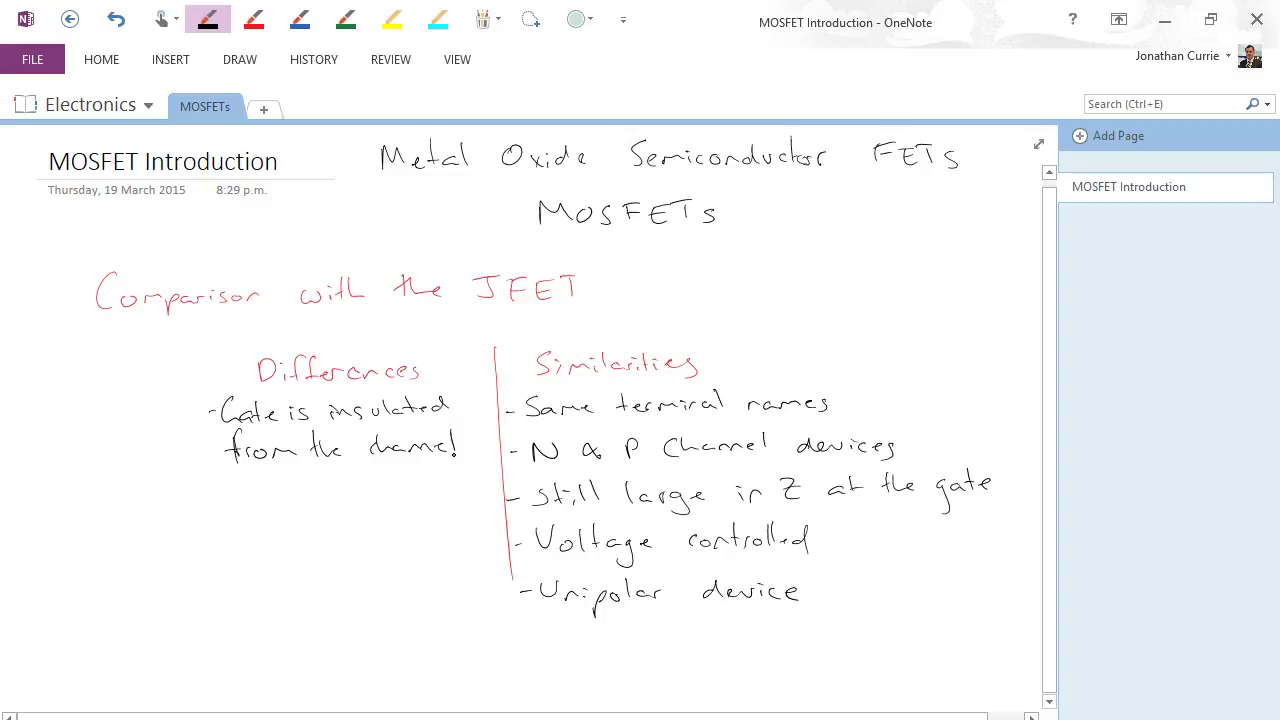
- Add a second bullet: 'MOSFETs are much more widely used'
left_click_drag(209, 490, 218, 488)
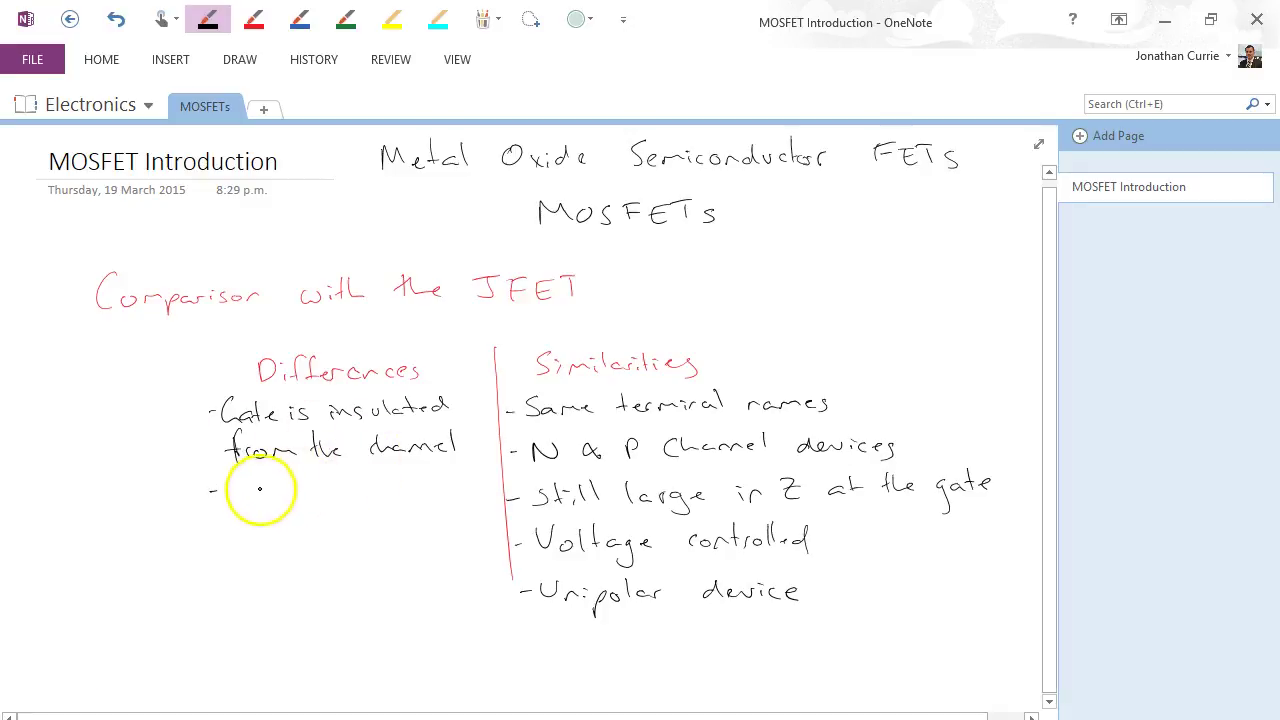
left_click_drag(238, 480, 237, 502)
mouse_move(222, 490)
left_mouse_down()
mouse_move(267, 505)
mouse_move(231, 484)
mouse_move(254, 499)
mouse_move(484, 488)
left_mouse_up()
mouse_move(234, 528)
left_mouse_down()
mouse_move(340, 527)
mouse_move(353, 515)
mouse_move(393, 544)
mouse_move(433, 521)
mouse_move(486, 520)
left_mouse_up()
left_click(208, 574)
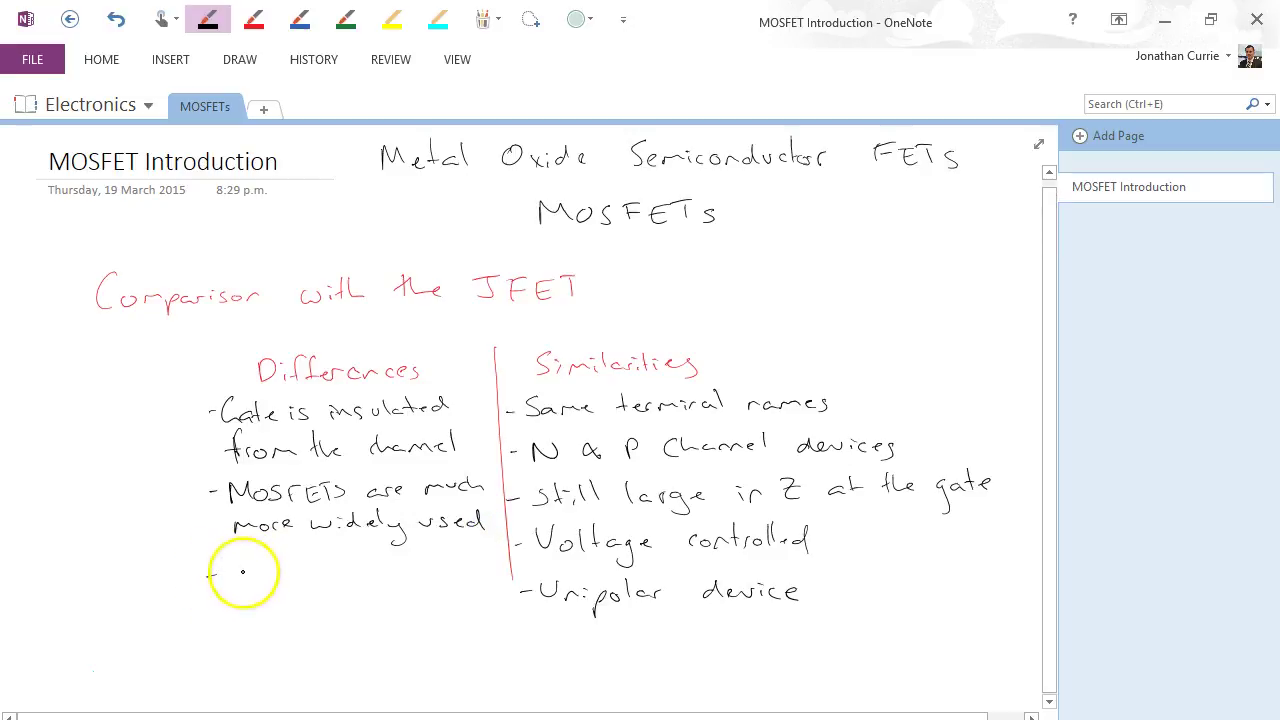
- Add the third bullet 'New operating mode +VGS', undoing a mistaken stroke along the way
mouse_move(239, 565)
left_mouse_down()
mouse_move(239, 580)
mouse_move(283, 571)
mouse_move(251, 557)
mouse_move(366, 563)
mouse_move(397, 548)
mouse_move(460, 586)
left_mouse_up()
key("ctrl+z")
left_click_drag(233, 622, 259, 616)
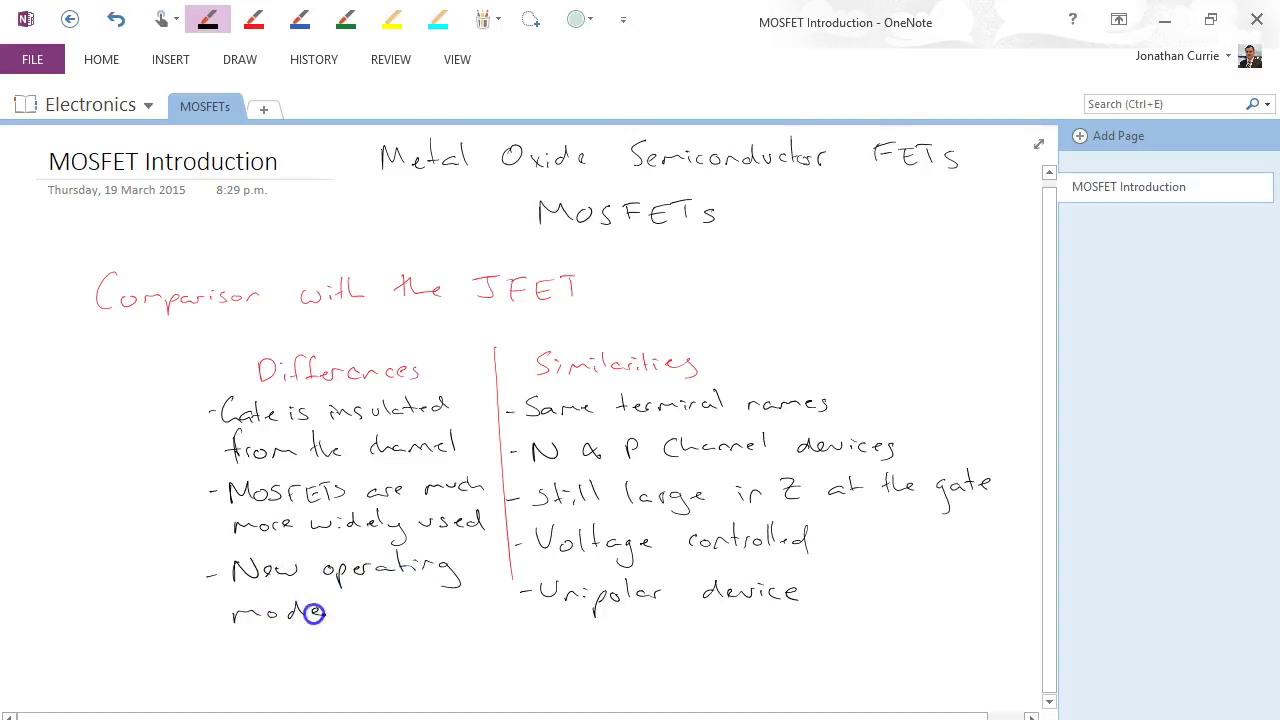
mouse_move(350, 606)
left_mouse_down()
mouse_move(370, 605)
mouse_move(358, 615)
mouse_move(390, 596)
left_mouse_up()
left_click_drag(399, 600, 408, 614)
left_click(356, 628)
- Scroll down and draw a horizontal separator line across the page
scroll(1049, 698, "down", 3)
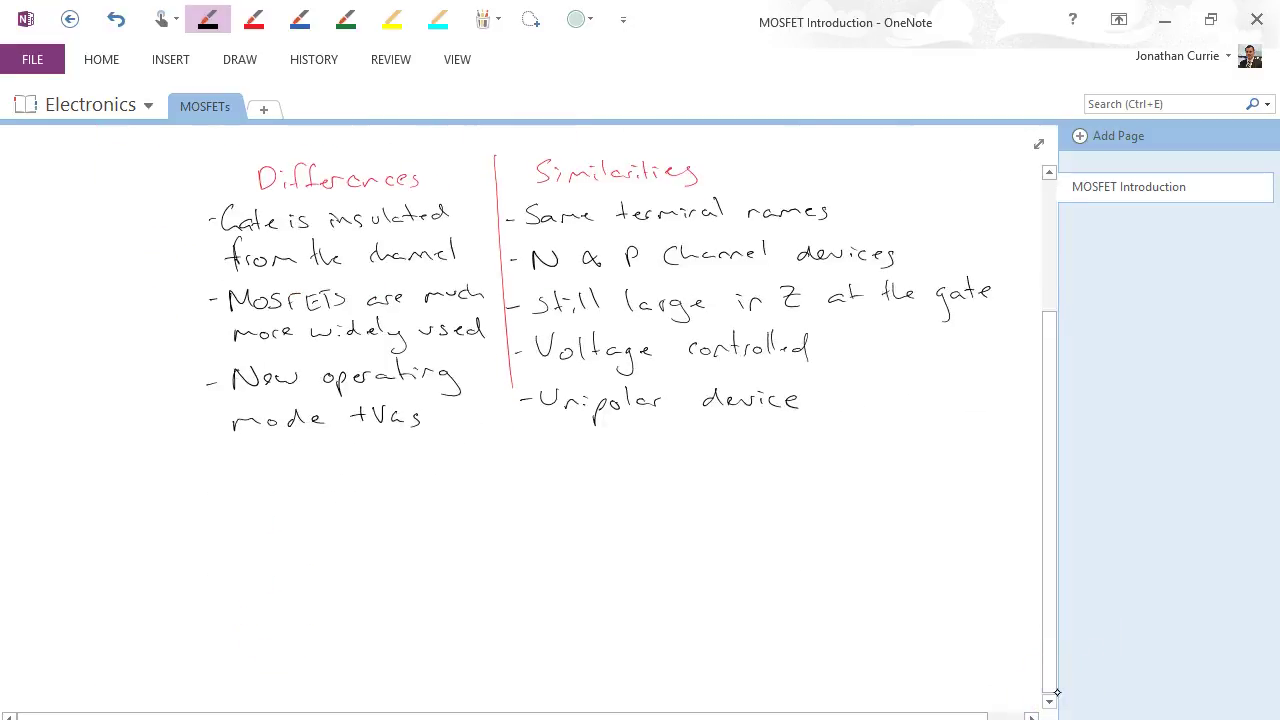
scroll(1049, 700, "down", 3)
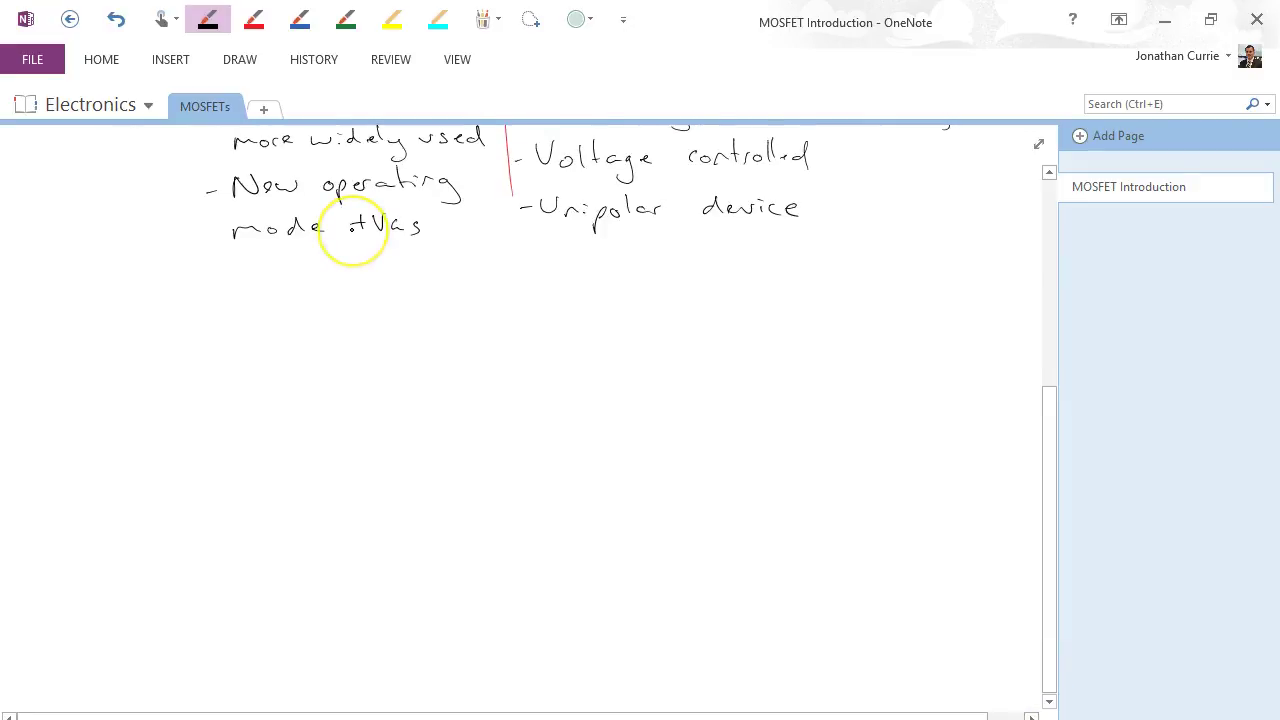
left_click(90, 296)
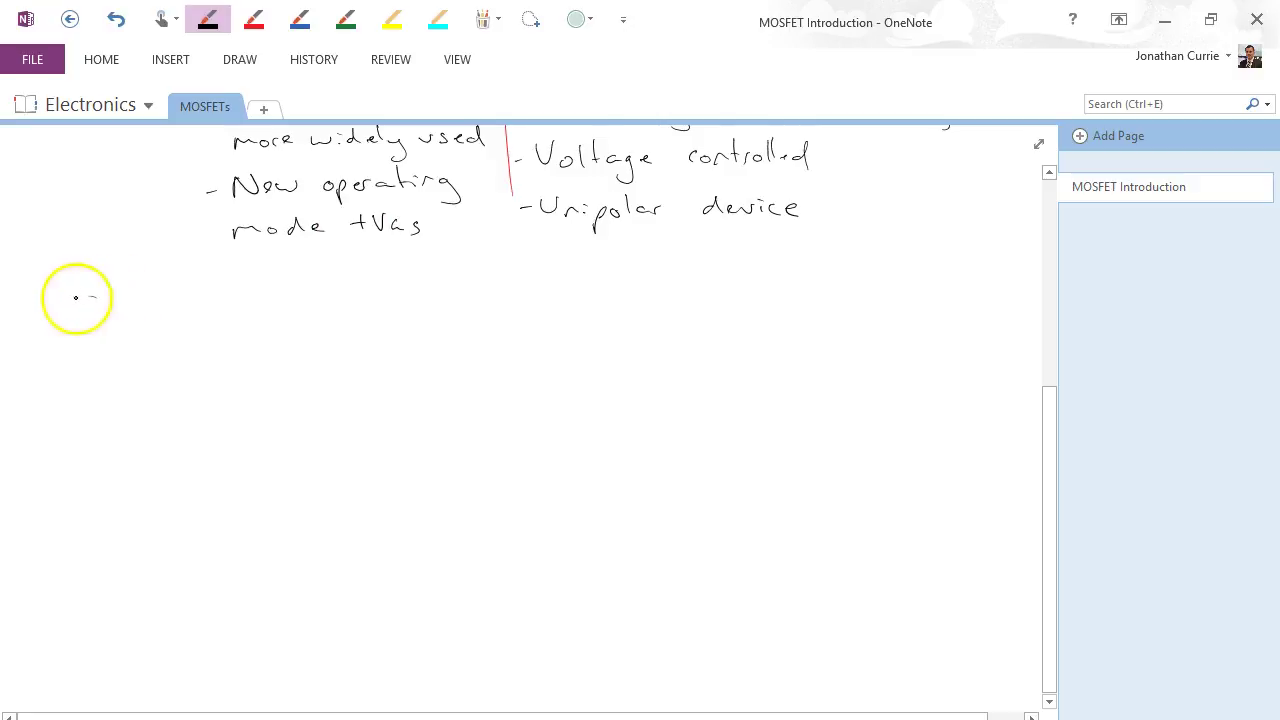
left_click_drag(10, 282, 1015, 246)
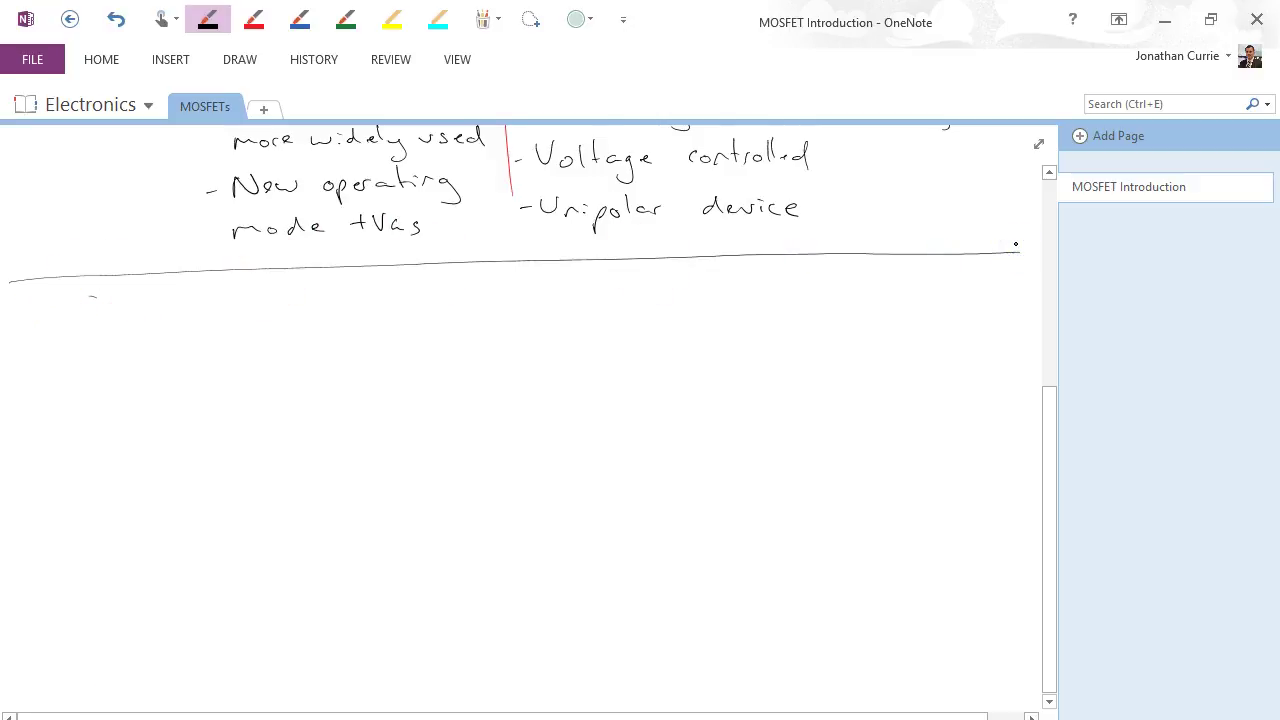
- In green ink, write 'N-Channel' on the left and 'P-Channel' on the right
left_click(346, 19)
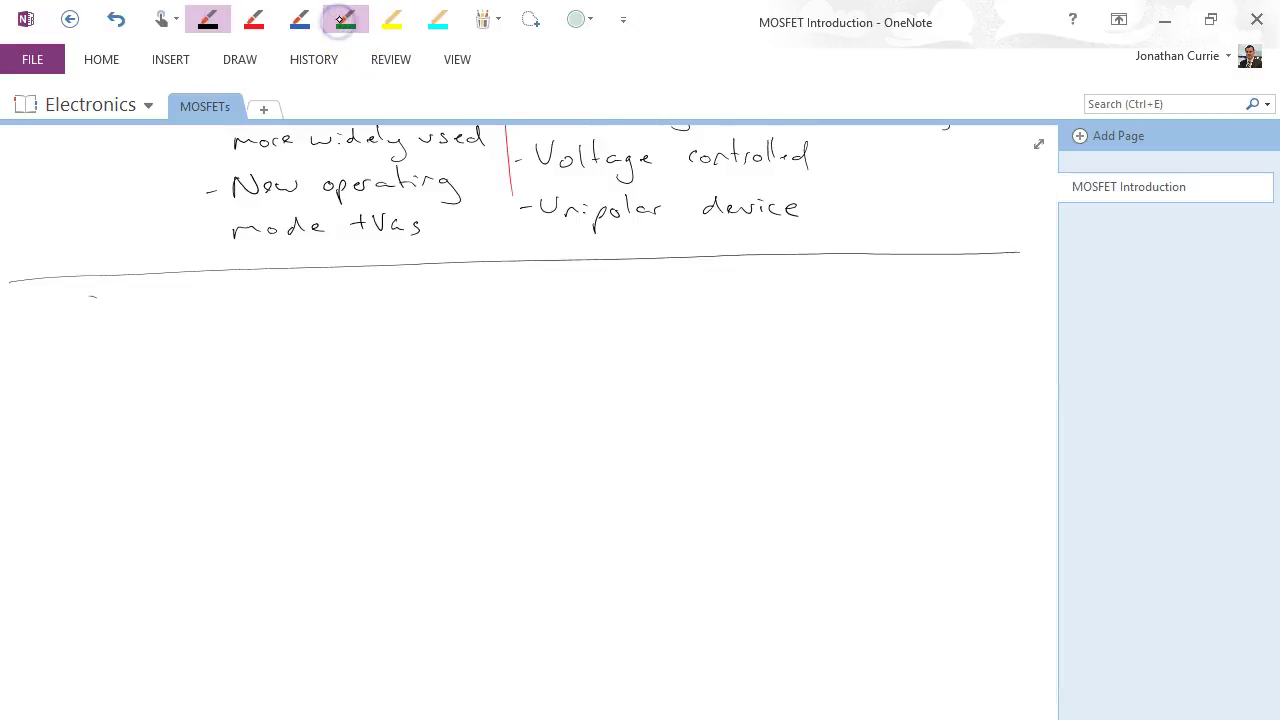
mouse_move(134, 316)
left_mouse_down()
mouse_move(136, 299)
mouse_move(158, 303)
mouse_move(156, 322)
left_mouse_up()
left_click_drag(171, 314, 217, 318)
mouse_move(231, 291)
left_mouse_down()
mouse_move(241, 313)
mouse_move(336, 317)
left_mouse_up()
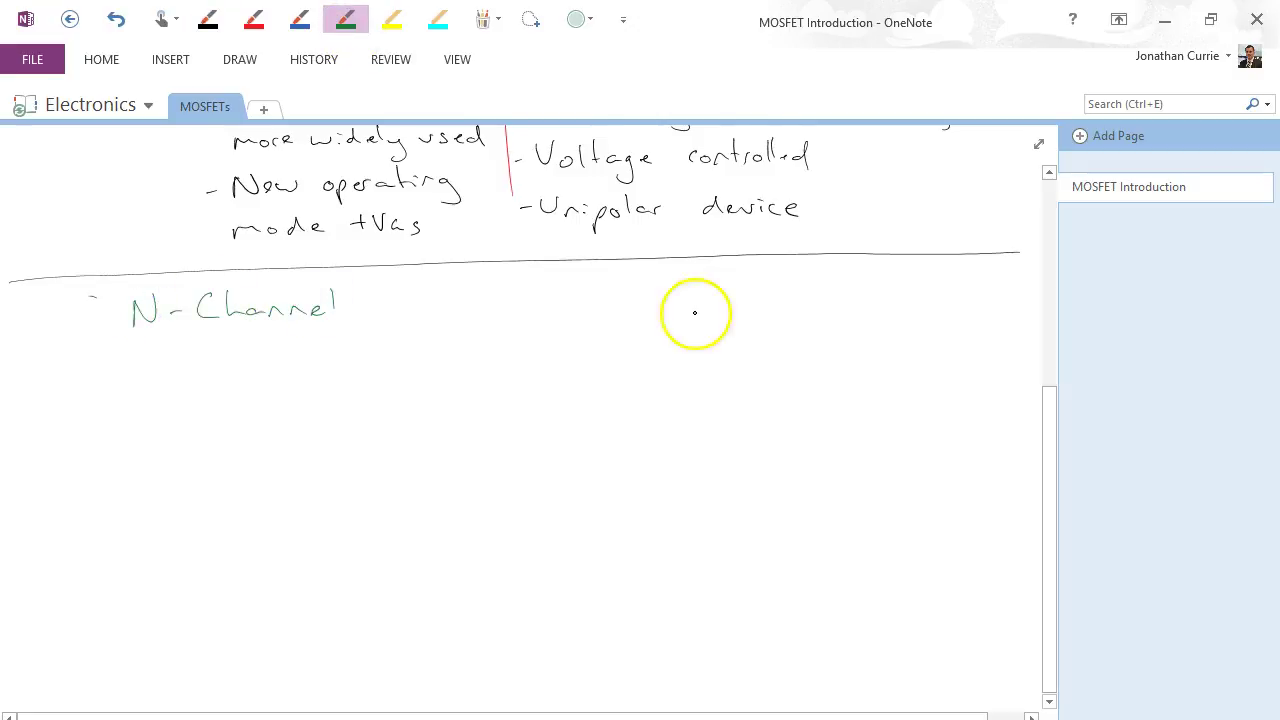
left_click_drag(630, 291, 667, 297)
mouse_move(702, 283)
left_mouse_down()
mouse_move(694, 296)
mouse_move(809, 300)
left_mouse_up()
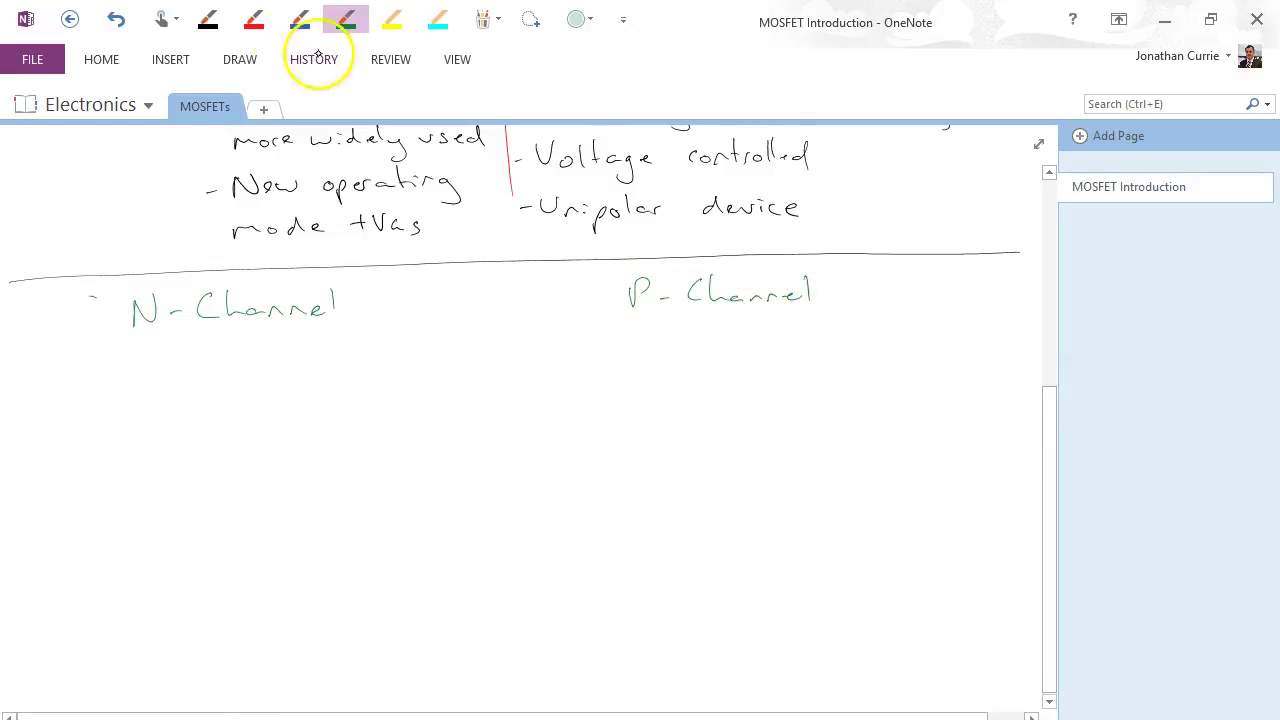
- In black ink, draw a vertical divider between the columns and begin the N-channel block outline
left_click(209, 22)
left_click_drag(517, 277, 489, 712)
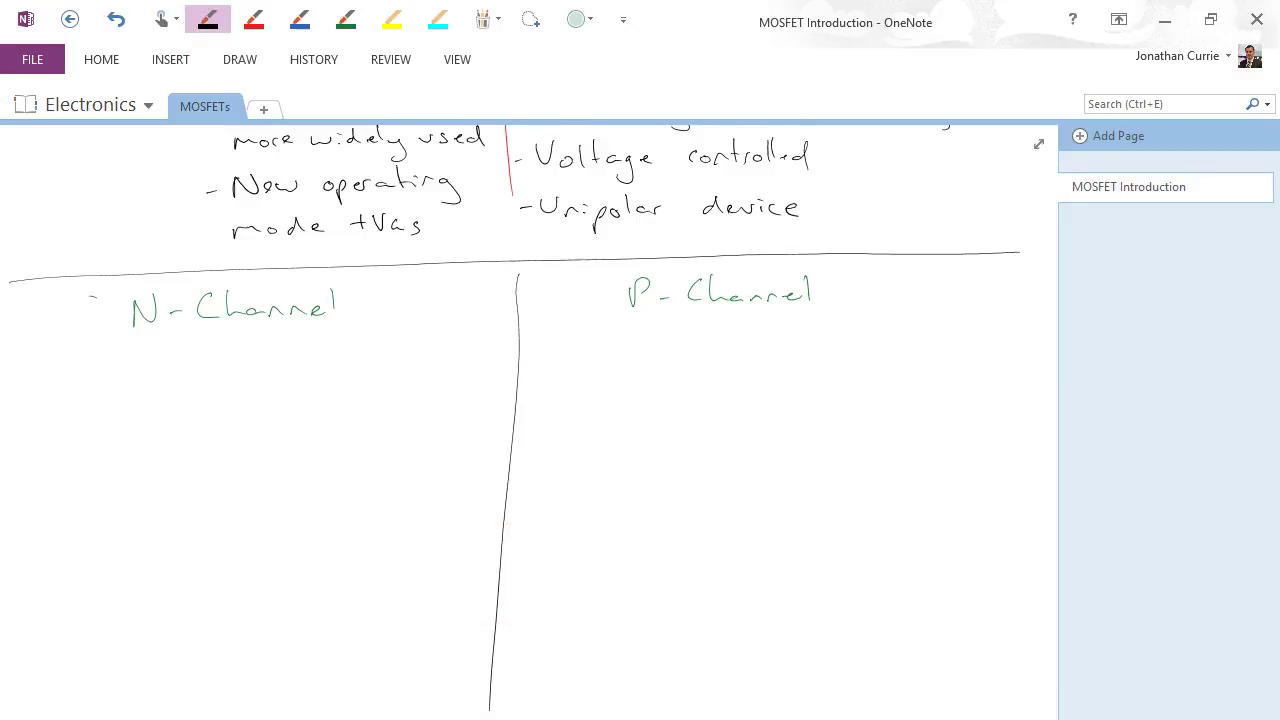
left_click_drag(190, 400, 190, 538)
- Draw the block rectangle, divide it into three layers and label them N, P, N
mouse_move(191, 400)
left_mouse_down()
mouse_move(269, 491)
mouse_move(240, 538)
mouse_move(186, 538)
left_mouse_up()
left_click_drag(190, 452, 264, 452)
left_click_drag(192, 488, 269, 486)
mouse_move(213, 432)
left_mouse_down()
mouse_move(228, 422)
mouse_move(220, 462)
left_mouse_up()
mouse_move(213, 520)
left_mouse_down()
mouse_move(214, 502)
mouse_move(232, 506)
left_mouse_up()
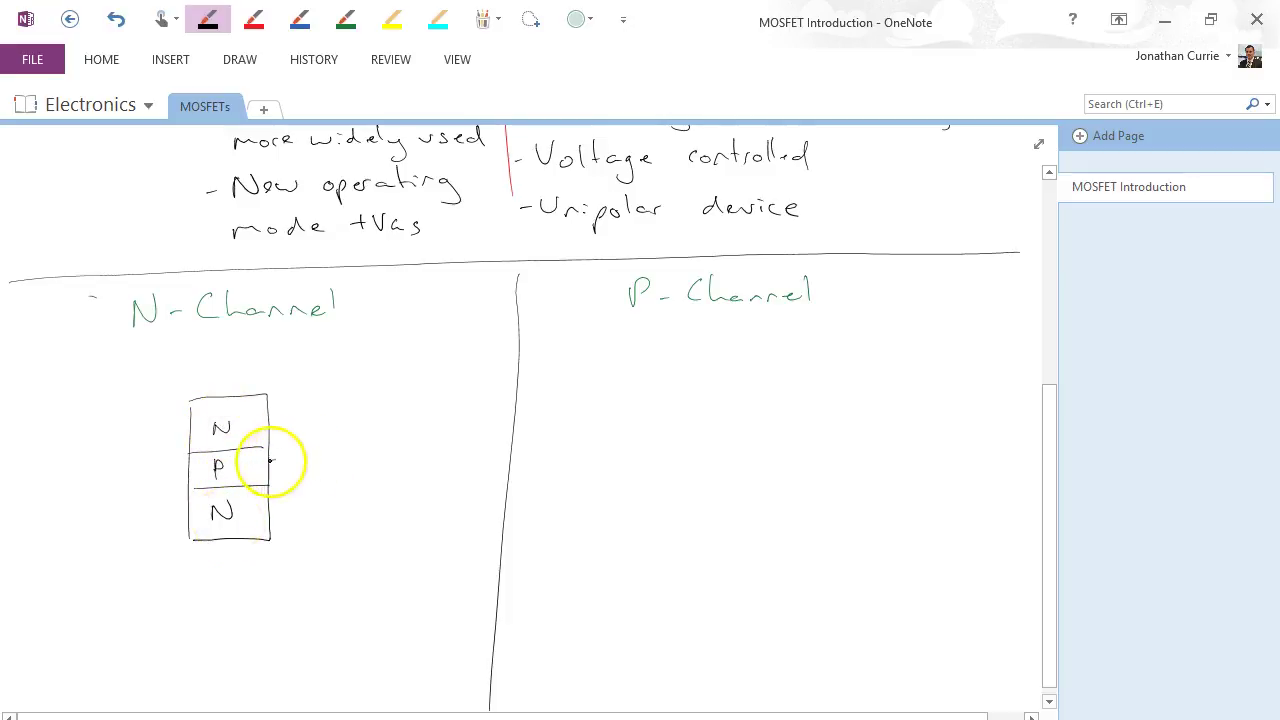
- Add the top, side and bottom contacts and the gate plate on the block's left
left_click_drag(268, 461, 271, 477)
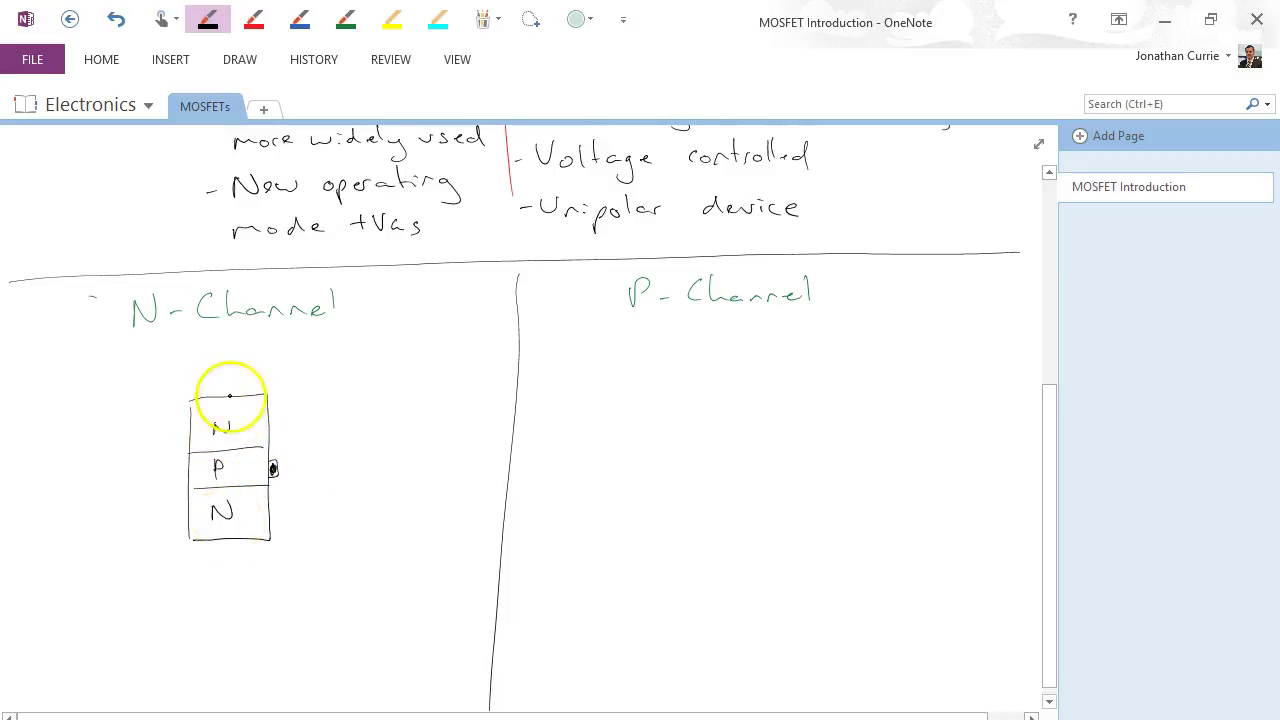
left_click_drag(213, 390, 222, 391)
left_click_drag(272, 464, 272, 470)
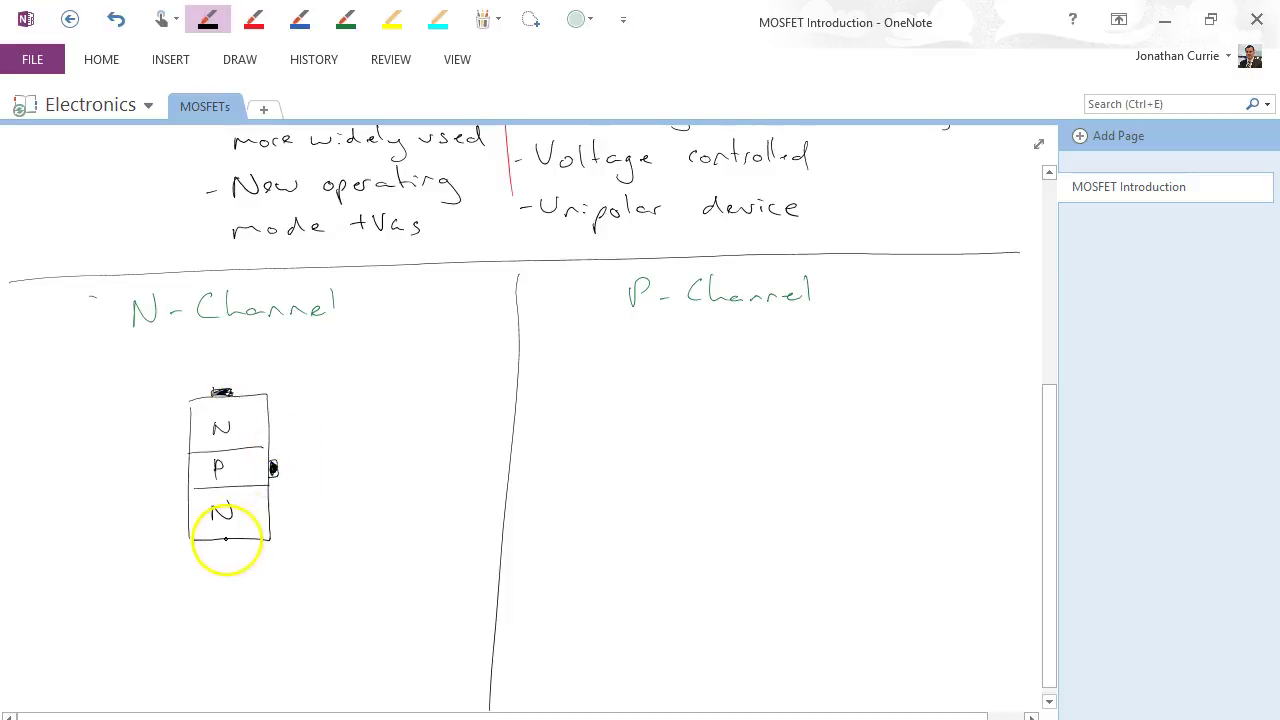
left_click_drag(220, 541, 239, 542)
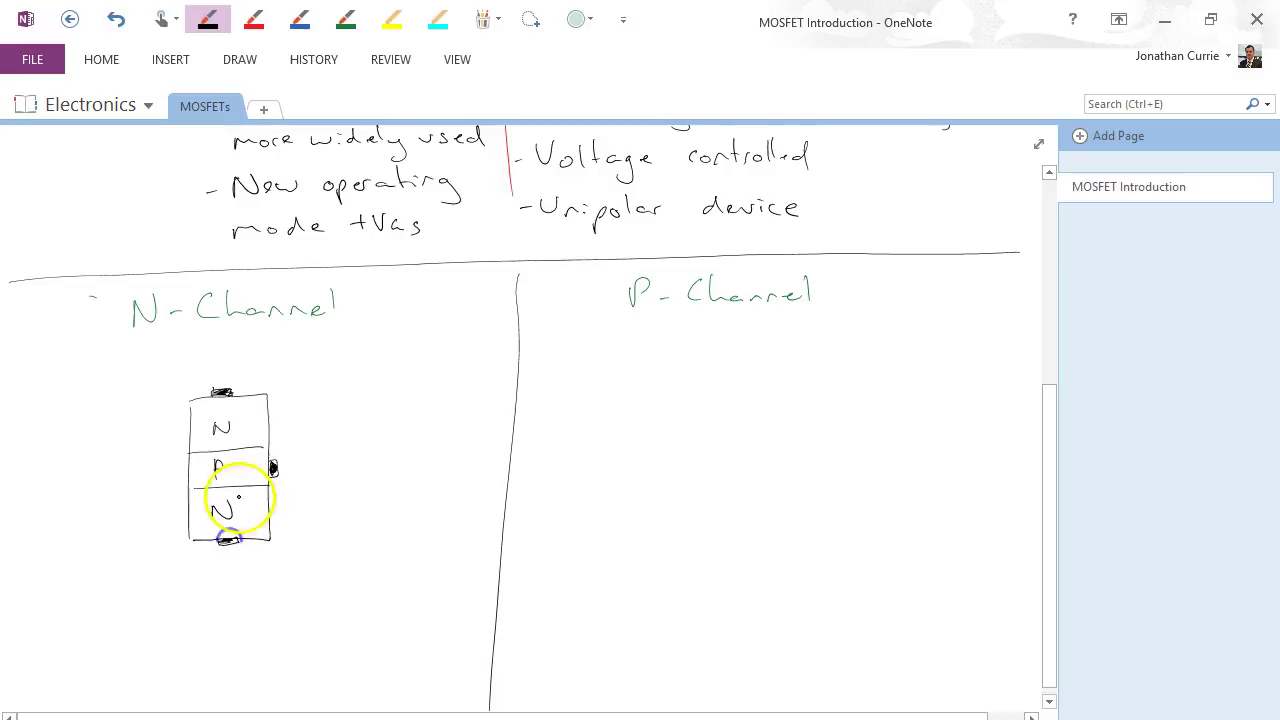
mouse_move(215, 460)
left_mouse_down()
mouse_move(216, 472)
mouse_move(178, 445)
mouse_move(178, 486)
left_mouse_up()
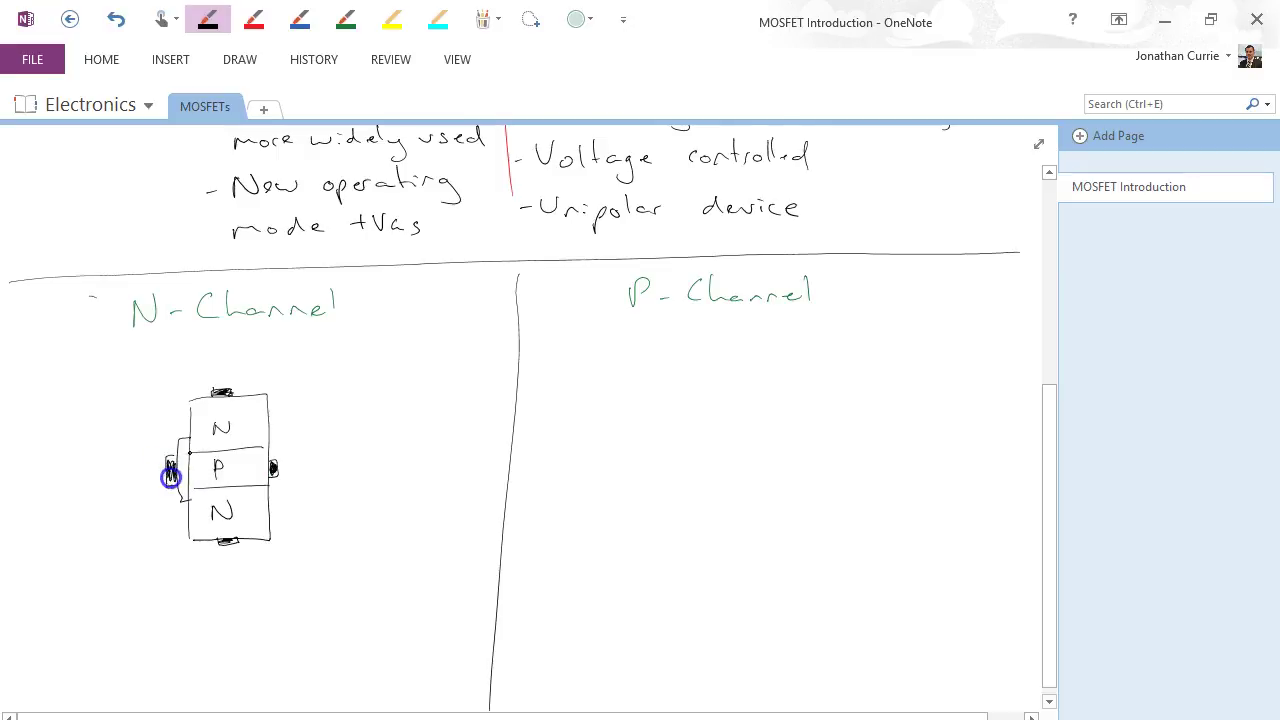
- Add terminal leads to the top, body, bottom contacts and the gate plate
left_click_drag(222, 388, 221, 363)
left_click_drag(278, 466, 298, 463)
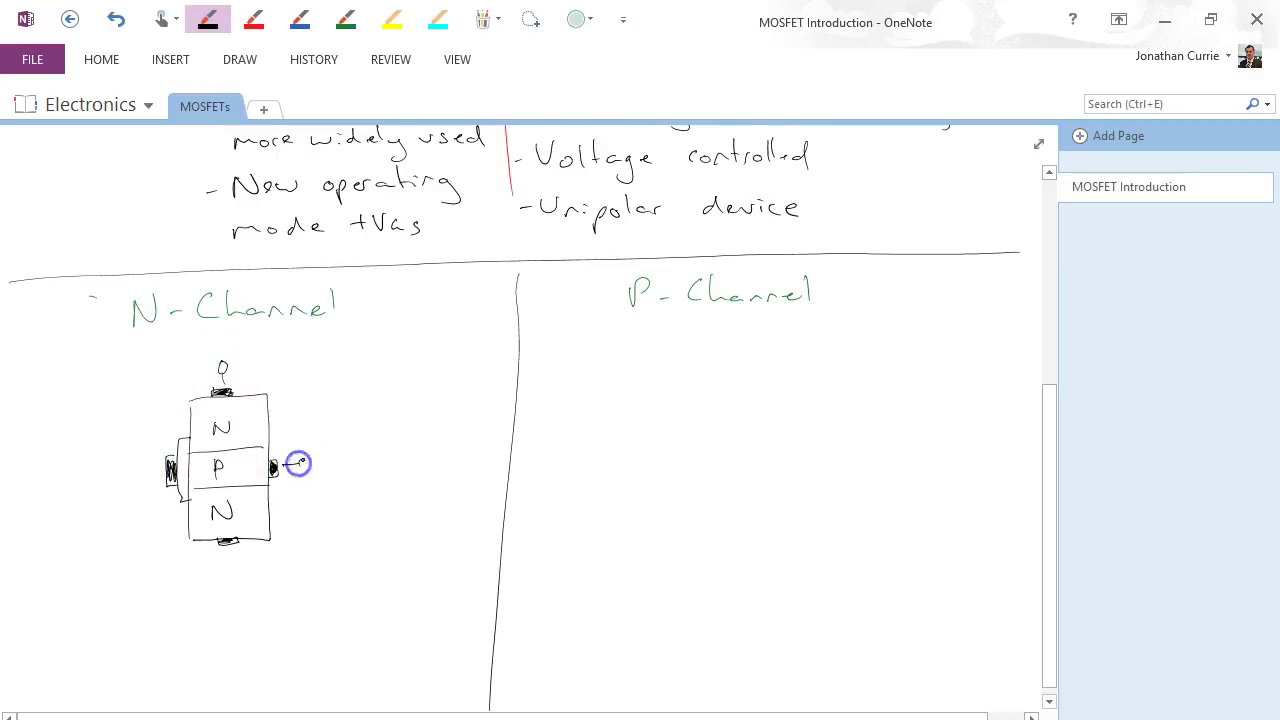
left_click_drag(228, 543, 230, 562)
left_click_drag(230, 562, 230, 563)
left_click_drag(136, 474, 162, 472)
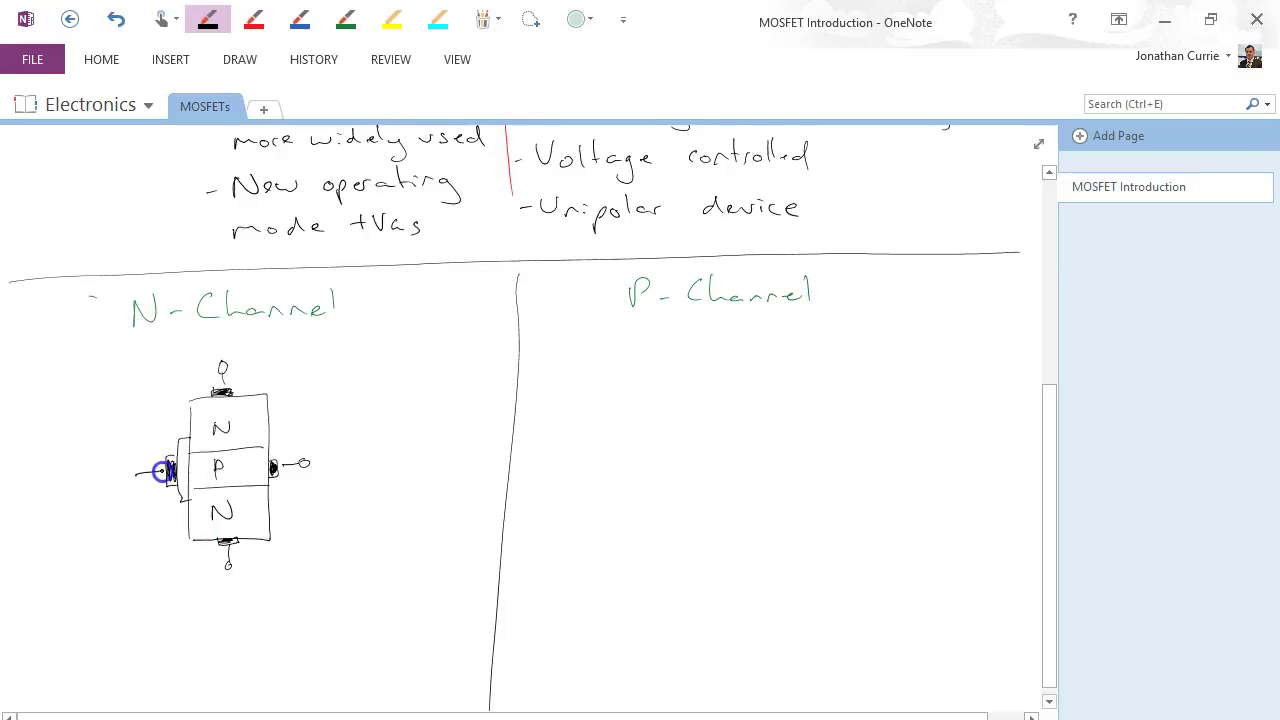
left_click(253, 19)
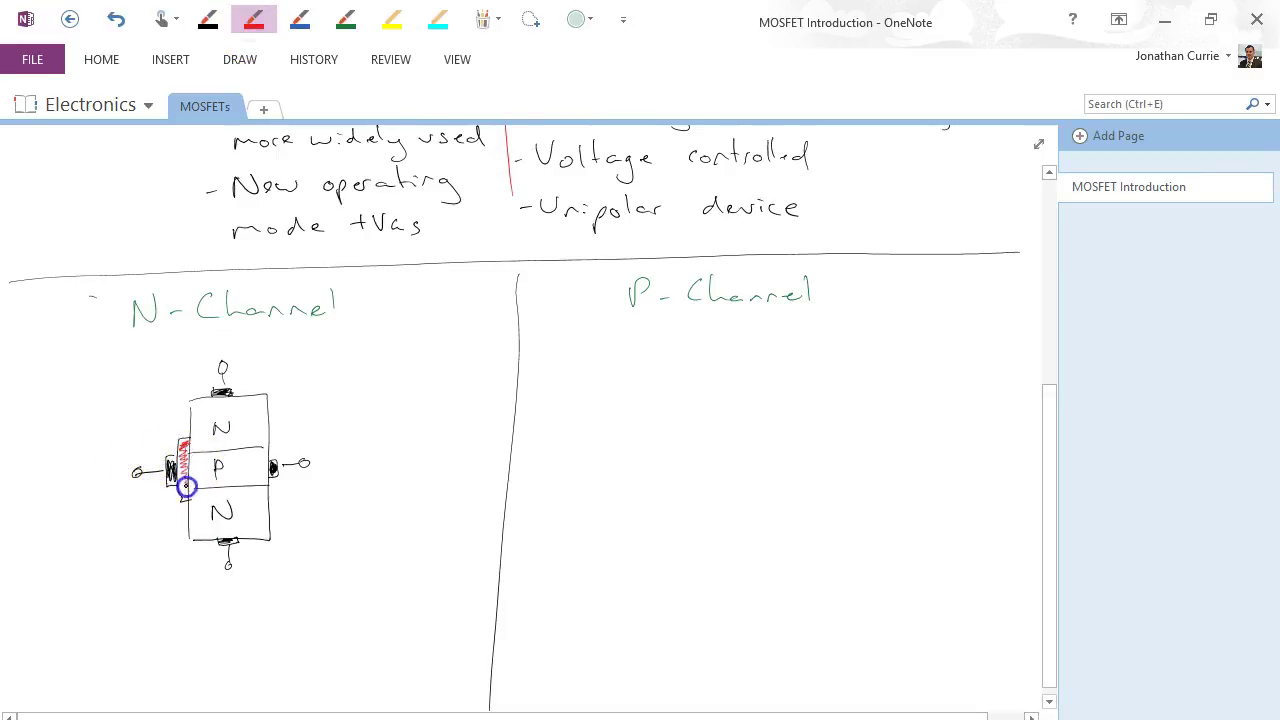
- Hatch the oxide layer in red and label it 'SiO2 Silicon Dioxide'
mouse_move(183, 459)
left_mouse_down()
mouse_move(149, 523)
mouse_move(100, 551)
mouse_move(131, 535)
left_mouse_up()
left_click(121, 538)
left_click(121, 547)
left_click_drag(147, 537, 163, 550)
mouse_move(60, 586)
left_mouse_down()
mouse_move(50, 607)
mouse_move(125, 596)
left_mouse_up()
mouse_move(146, 580)
left_mouse_down()
mouse_move(150, 563)
mouse_move(152, 585)
left_mouse_up()
left_click_drag(170, 572, 204, 568)
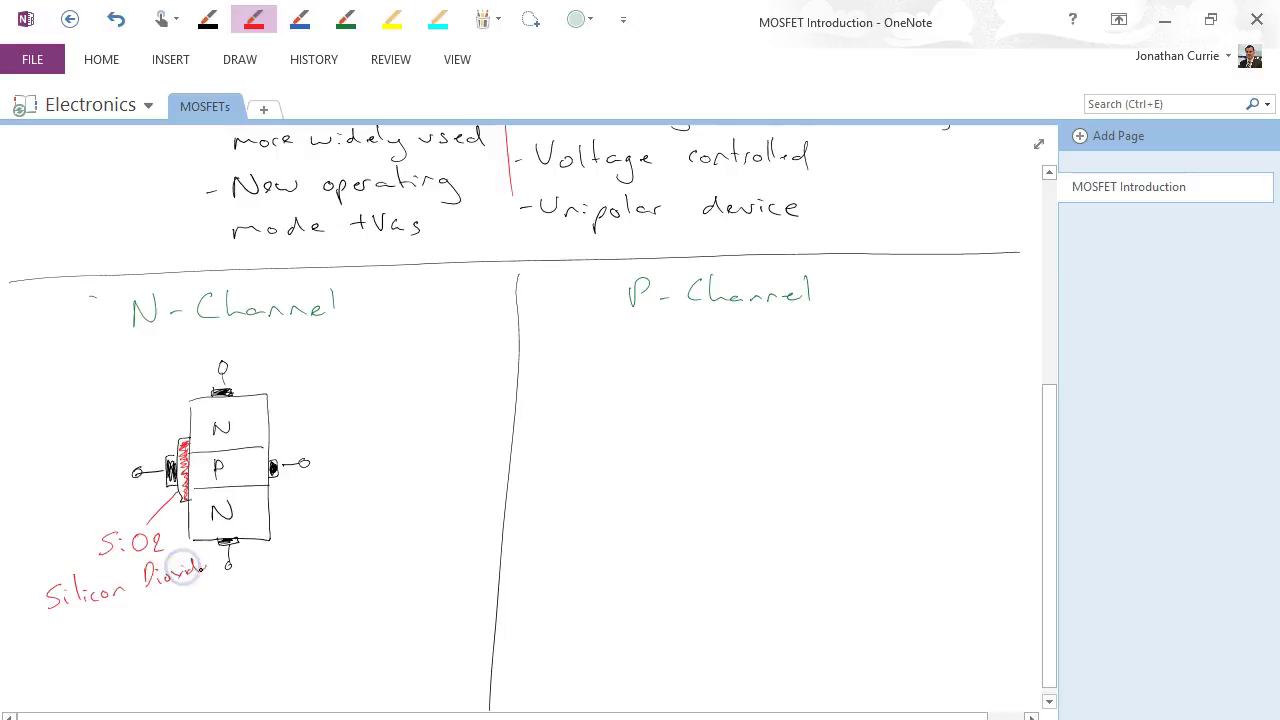
- Label the N-Channel gate G, drain D and source S
left_click(180, 471)
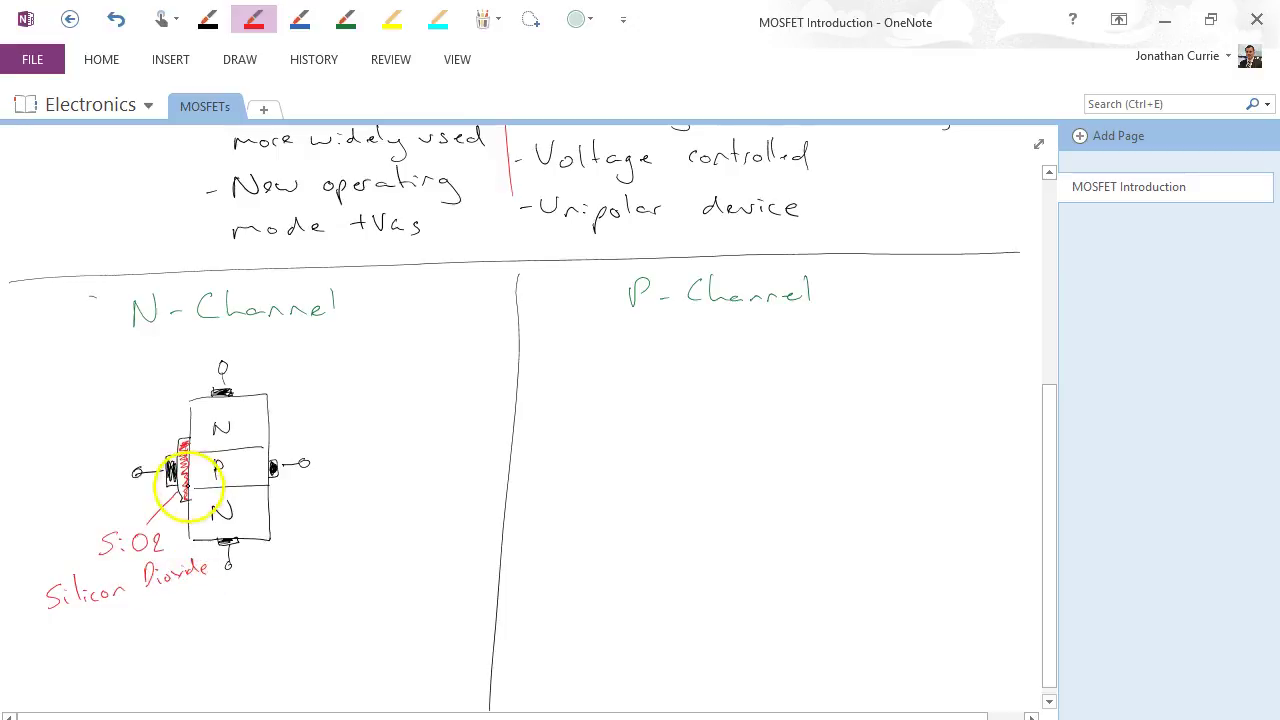
left_click_drag(122, 440, 117, 453)
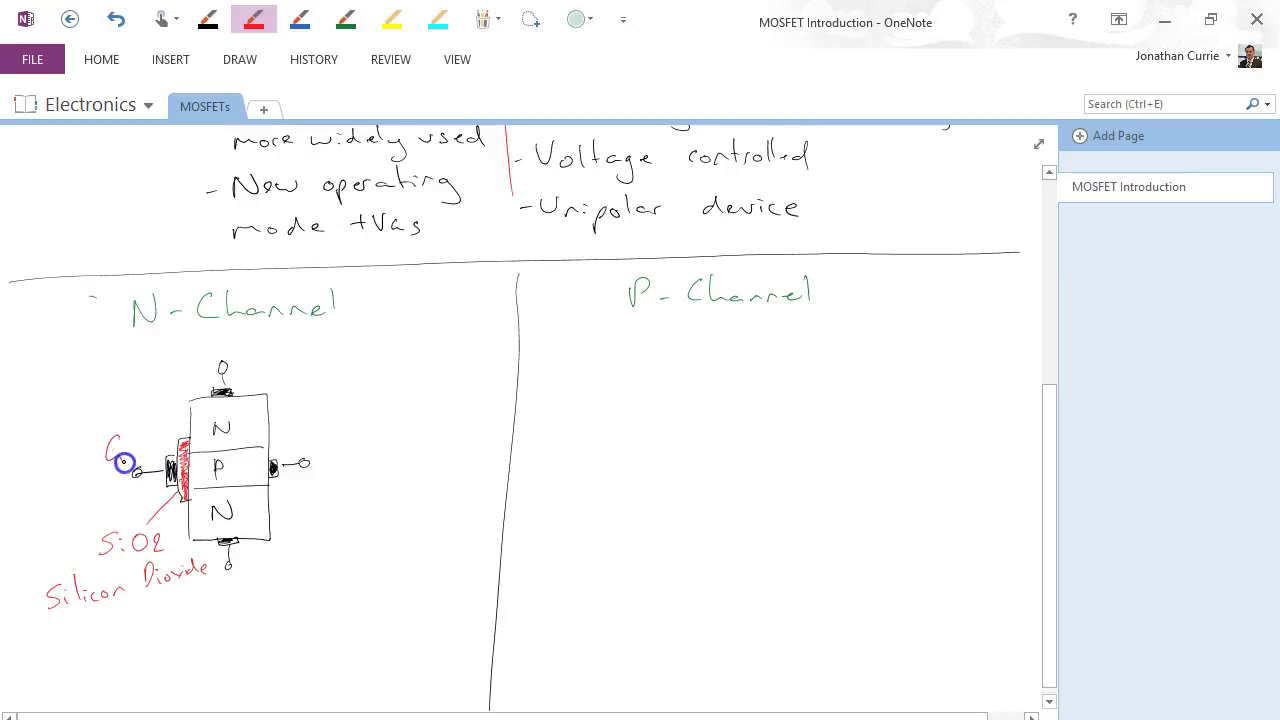
left_click_drag(238, 340, 240, 356)
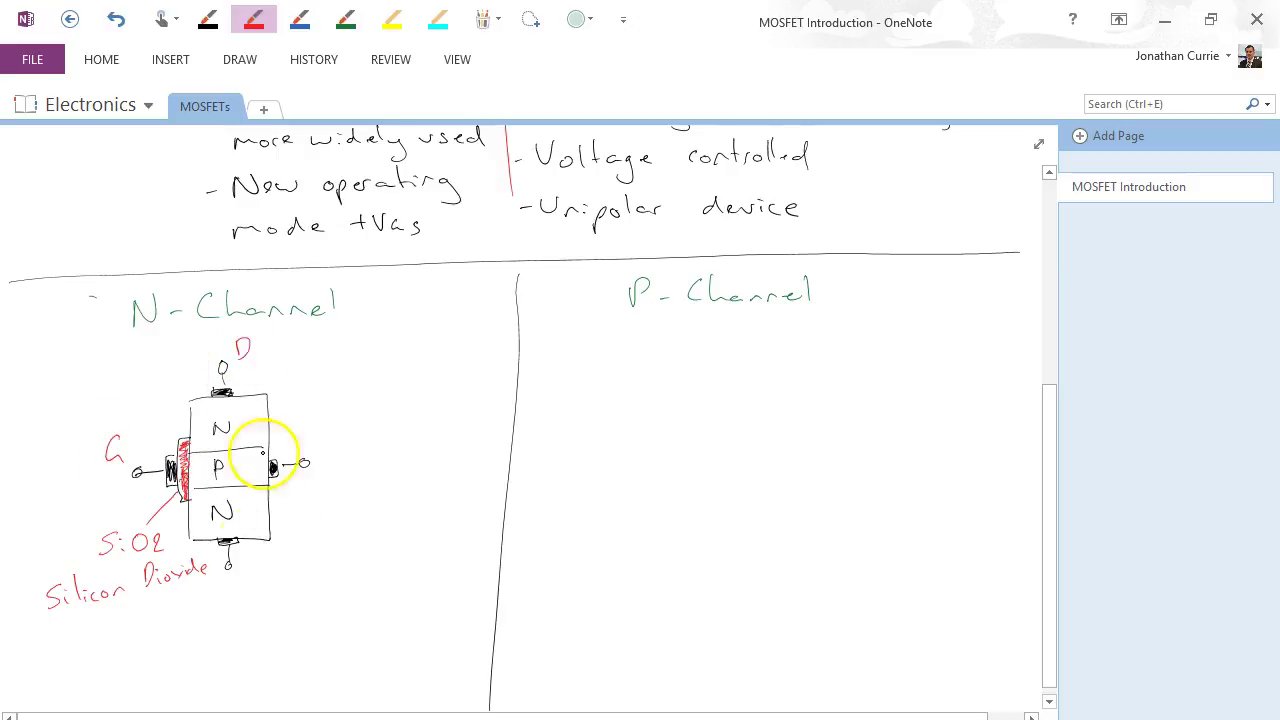
left_click_drag(251, 572, 233, 597)
left_click(208, 19)
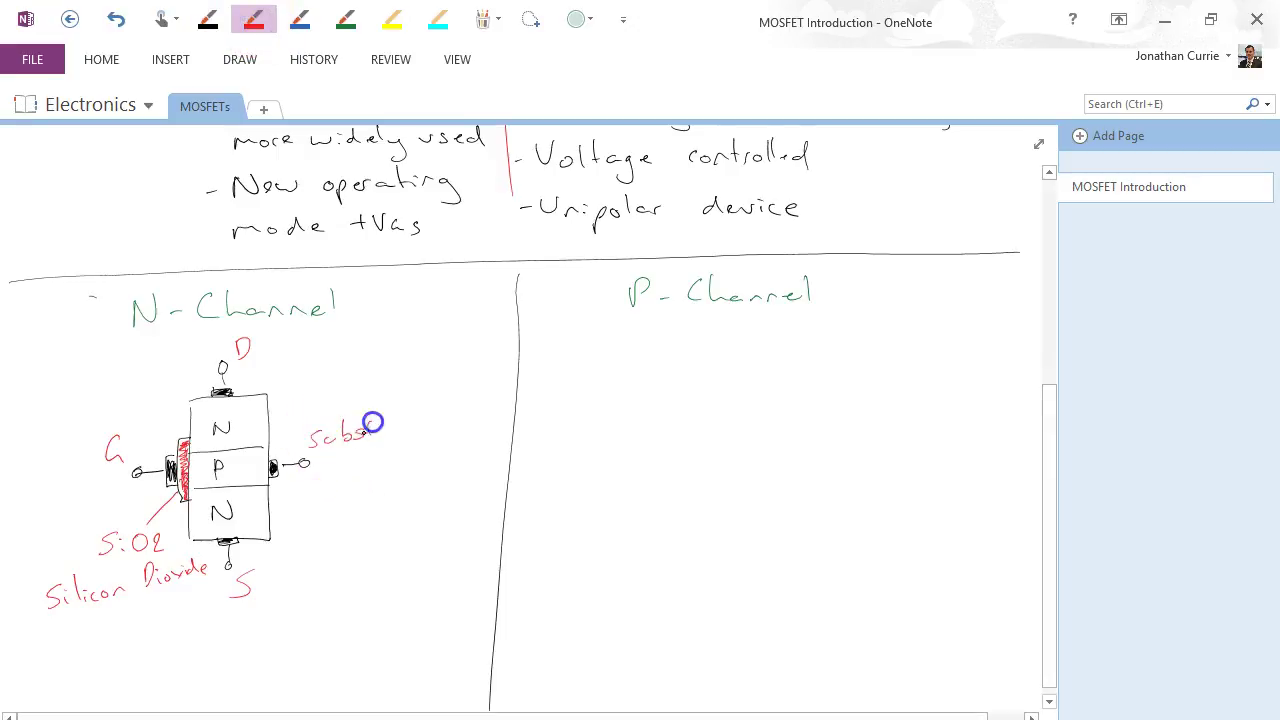
- Write 'Substrate' in red, wire the substrate to the source in black, and outline the P-Channel block
left_click_drag(396, 433, 416, 424)
left_click(208, 19)
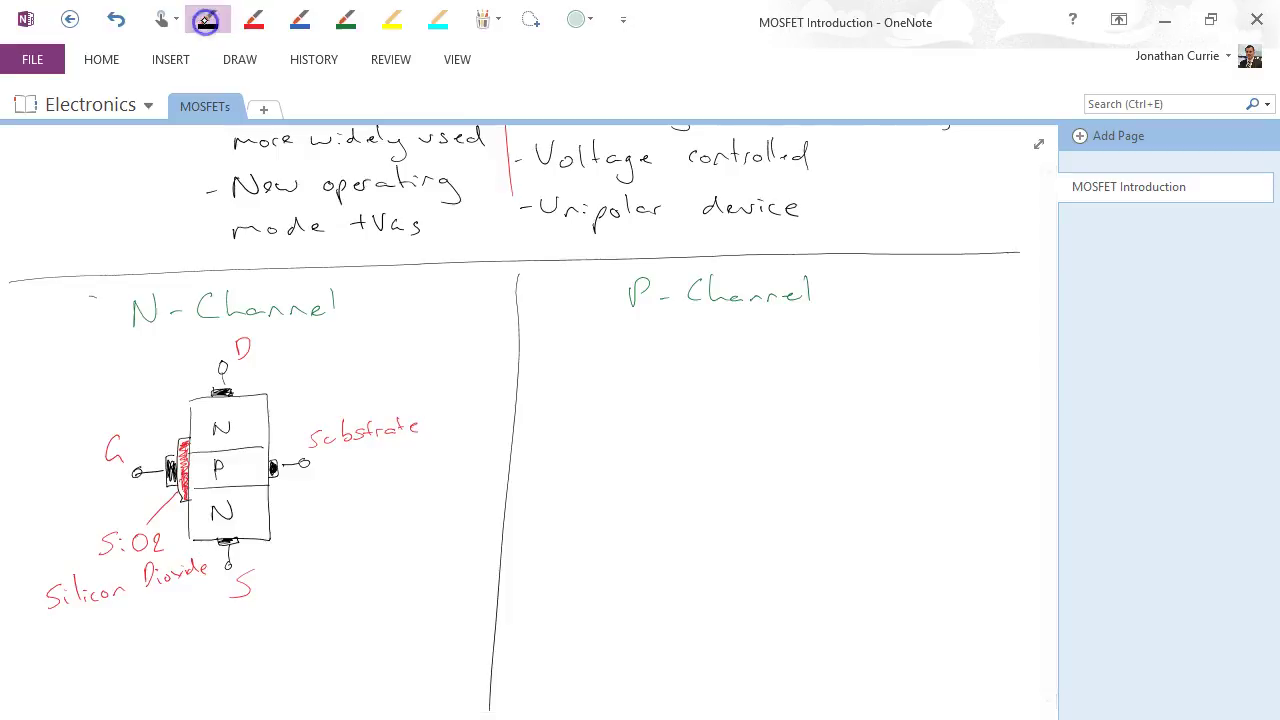
mouse_move(304, 463)
left_mouse_down()
mouse_move(296, 548)
mouse_move(231, 551)
left_mouse_up()
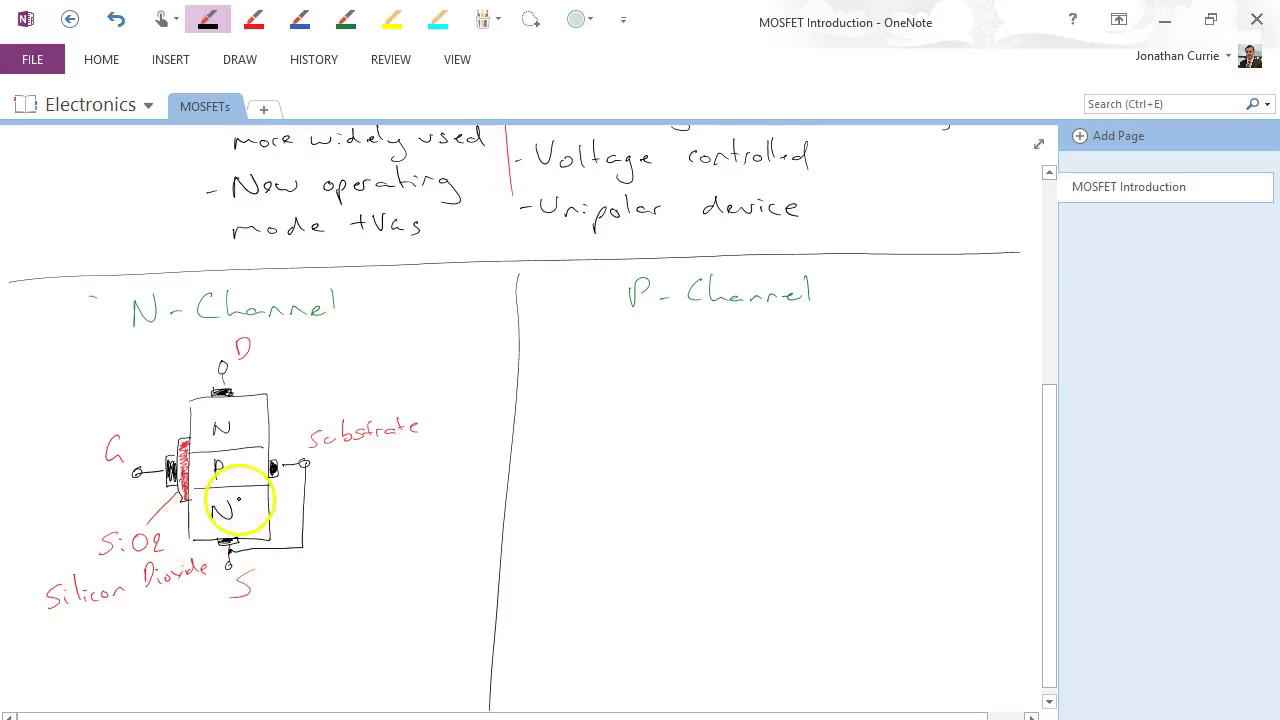
left_click_drag(705, 393, 699, 504)
mouse_move(707, 388)
left_mouse_down()
mouse_move(793, 504)
mouse_move(790, 527)
mouse_move(698, 527)
left_mouse_up()
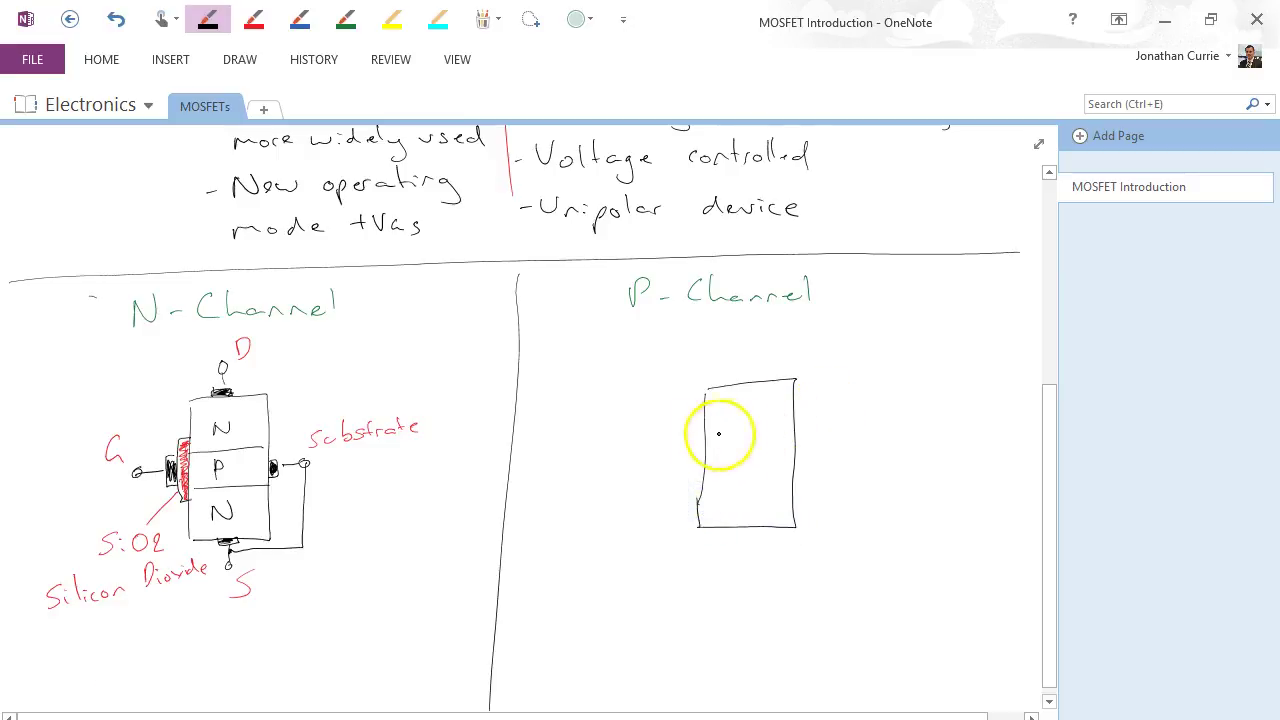
- Divide the P-Channel block into P, N, P layers with drain and source contacts and terminals
left_click_drag(706, 436, 786, 428)
left_click_drag(702, 481, 790, 466)
left_click_drag(745, 398, 755, 401)
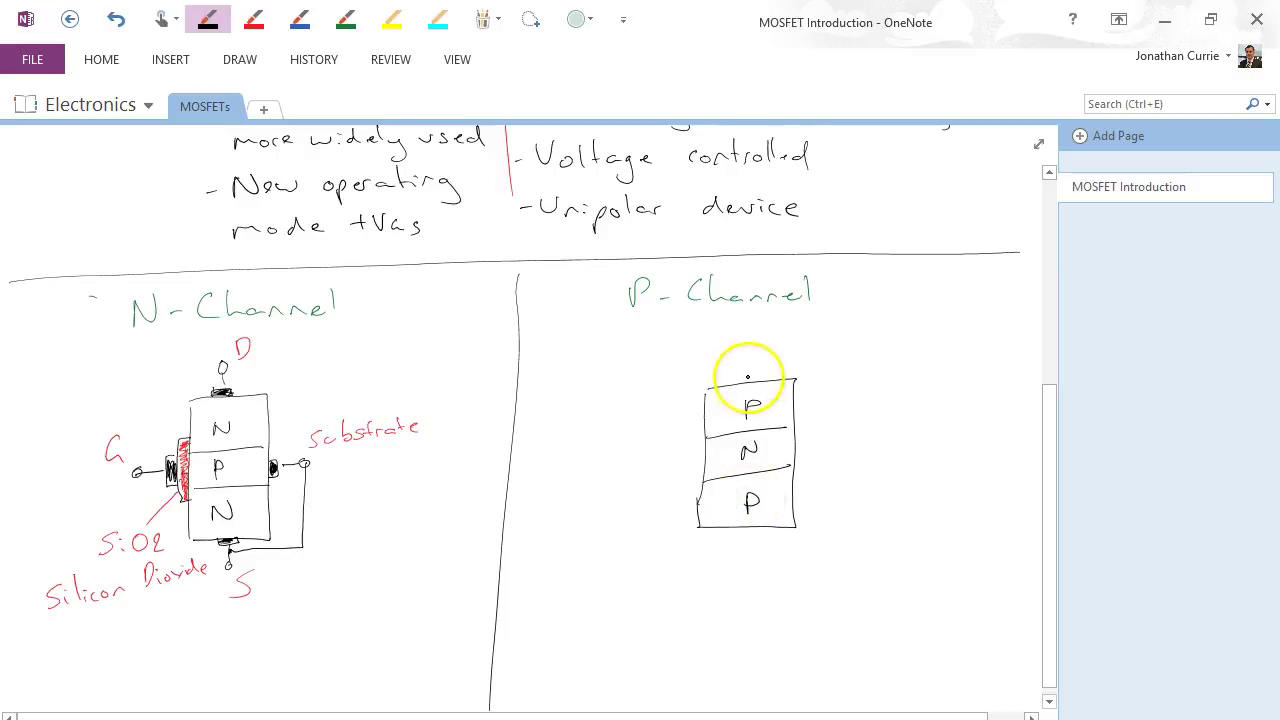
left_click_drag(739, 383, 766, 375)
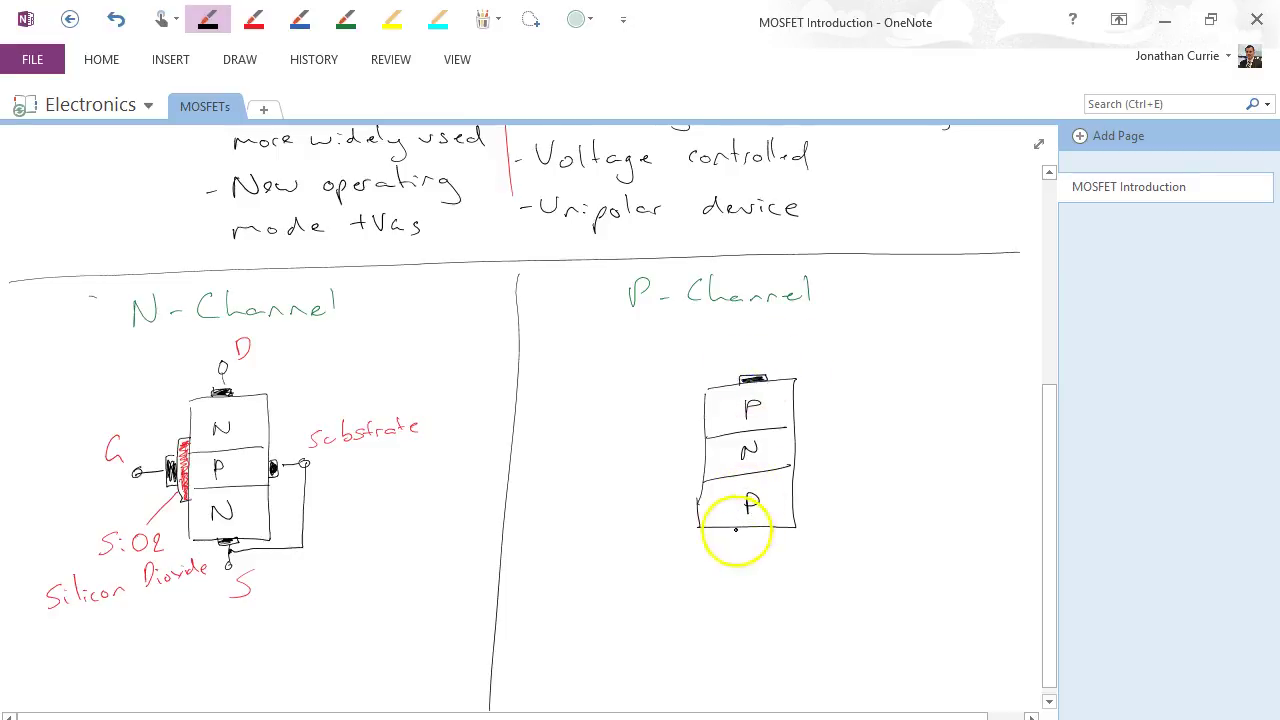
left_click_drag(737, 531, 770, 533)
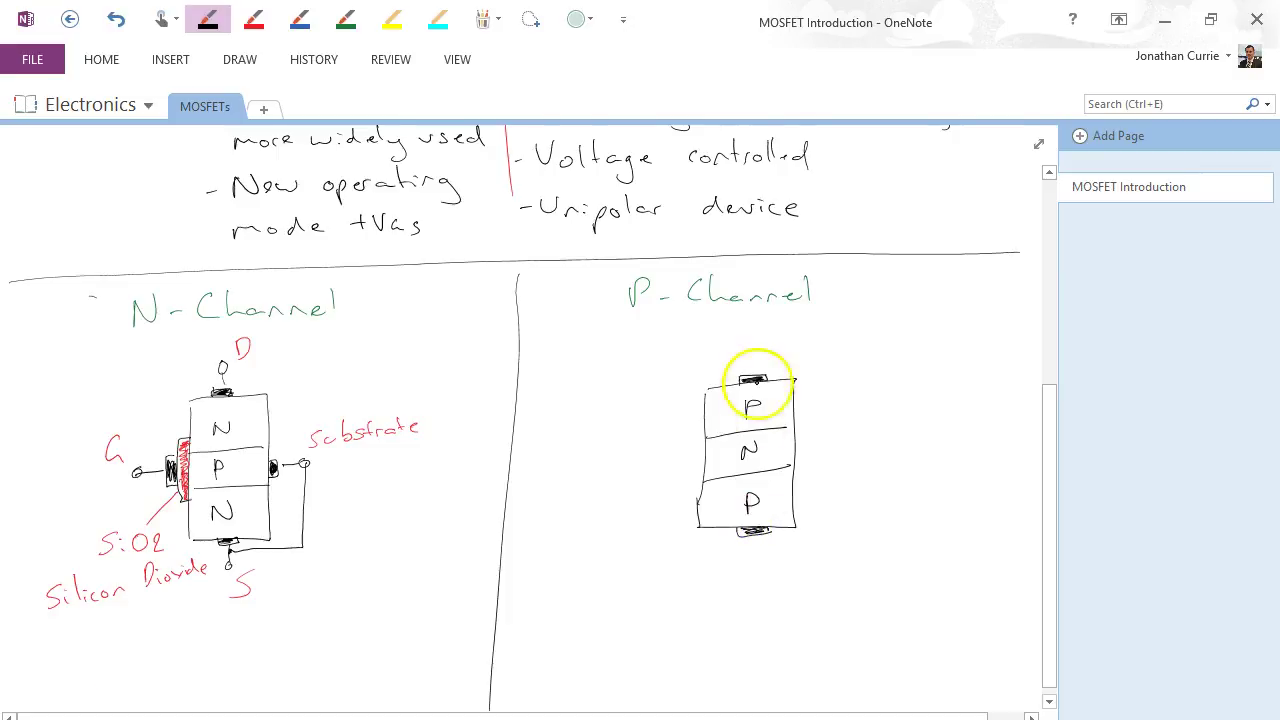
left_click_drag(745, 369, 744, 357)
left_click_drag(755, 540, 758, 553)
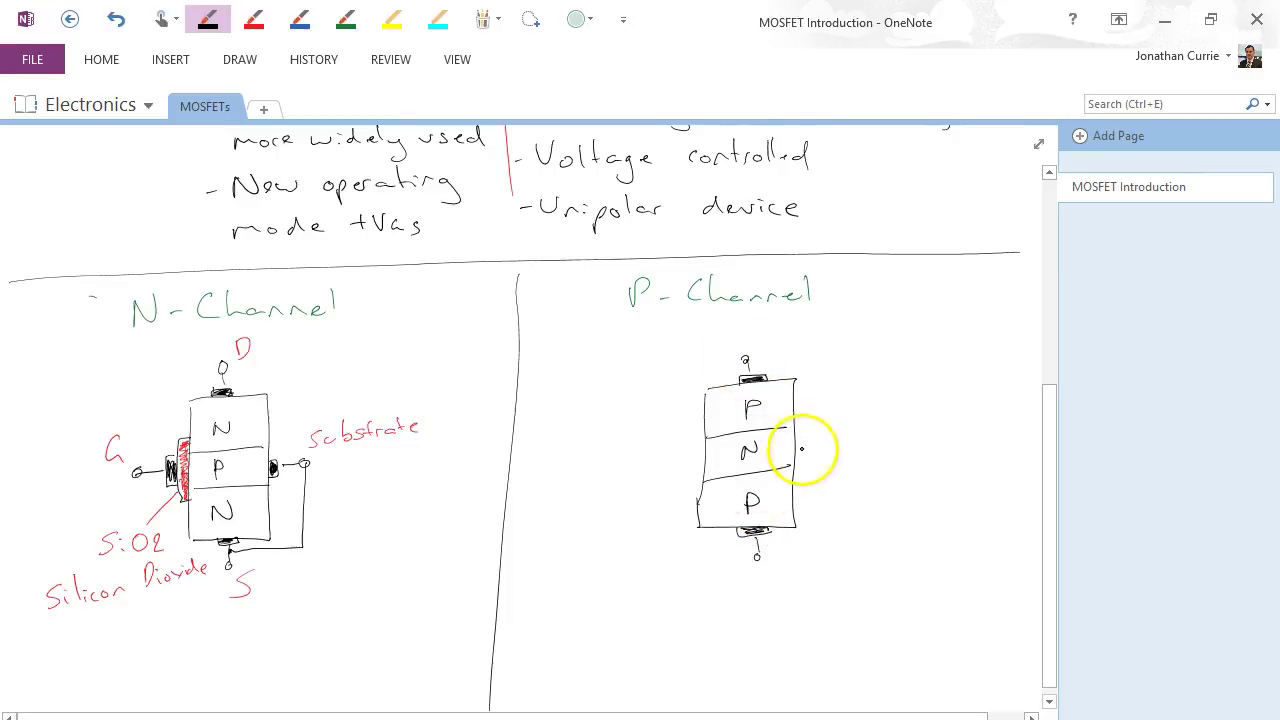
- Connect the substrate to the source, add the gate plate, red SiO2 oxide shading and gate lead
mouse_move(799, 438)
left_mouse_down()
mouse_move(827, 530)
mouse_move(799, 541)
left_mouse_up()
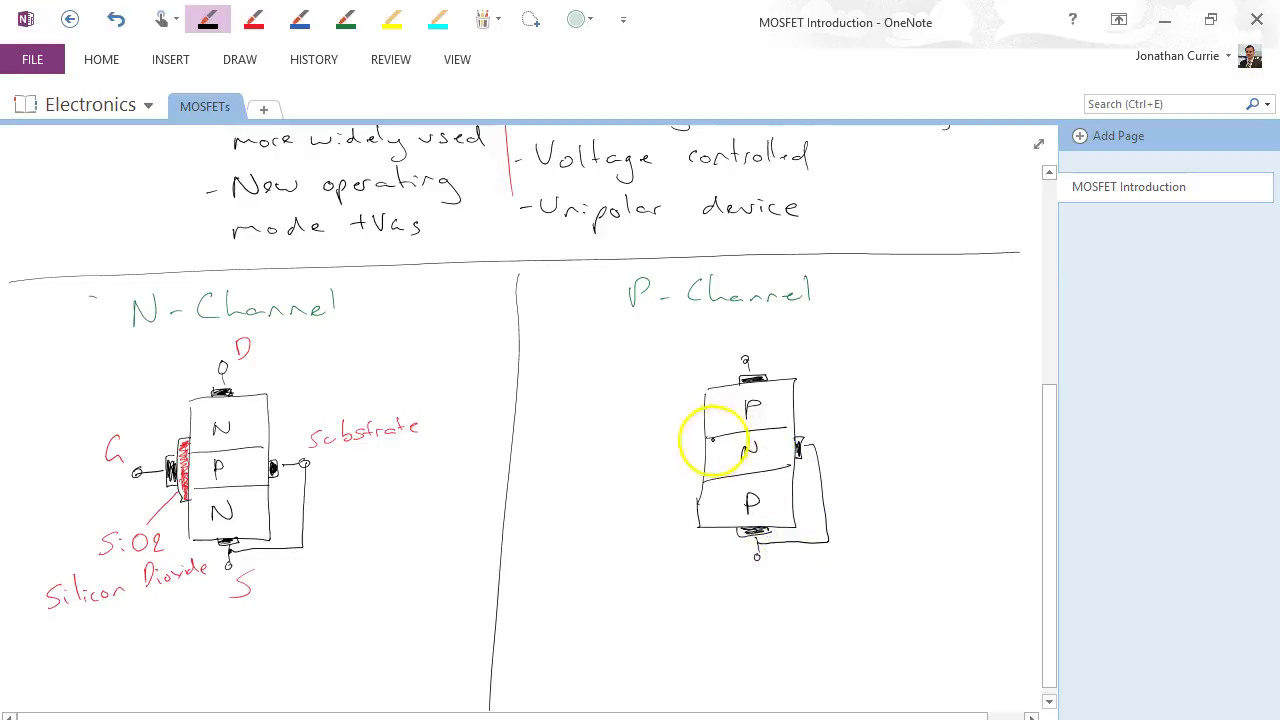
left_click_drag(706, 428, 699, 471)
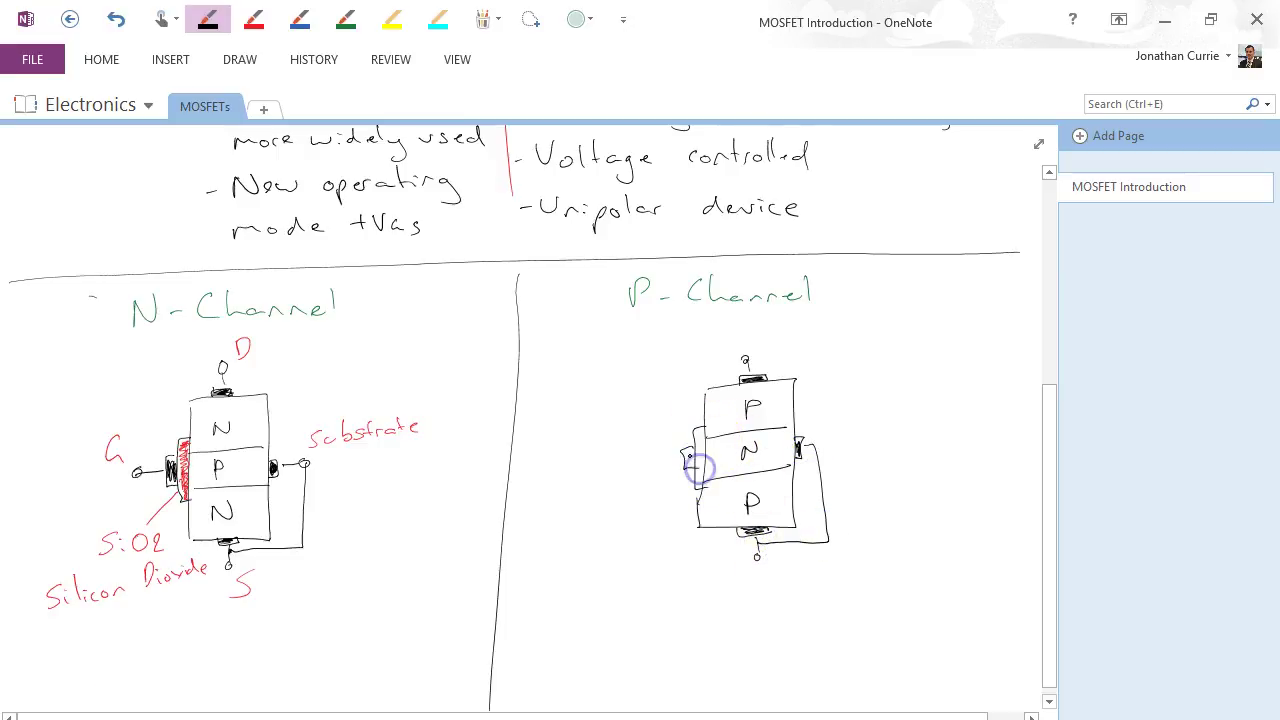
left_click(254, 18)
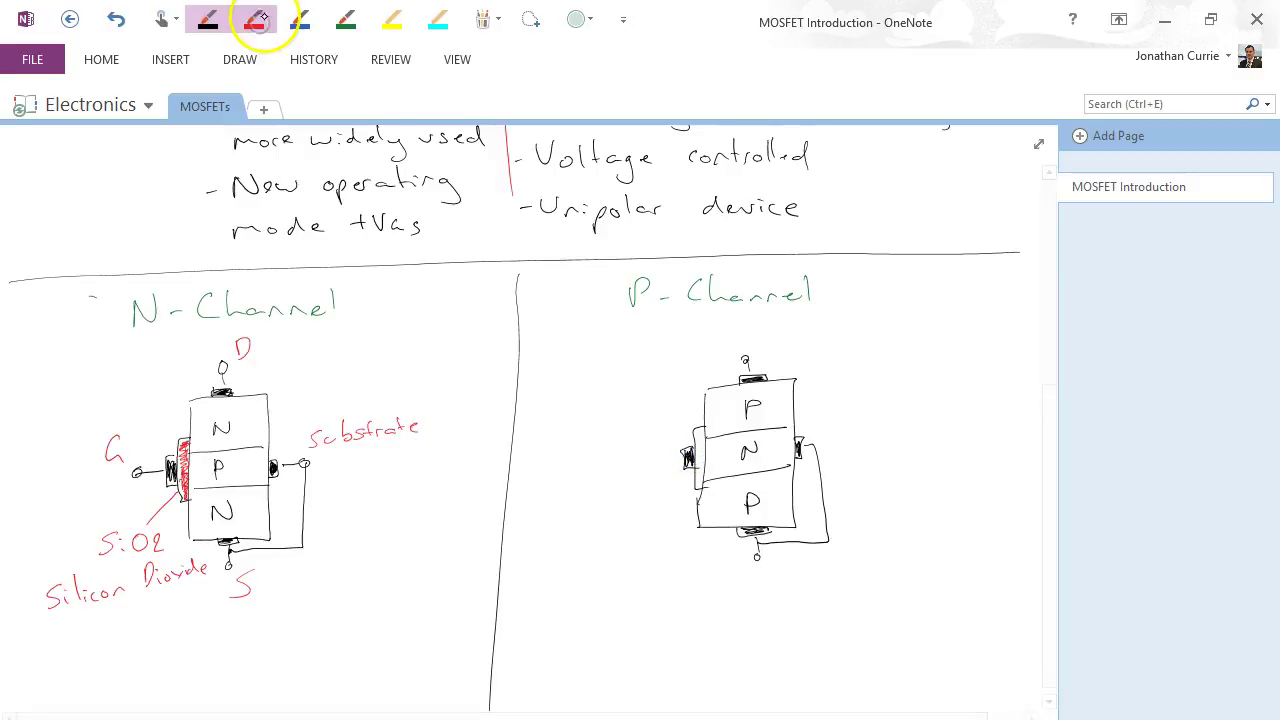
mouse_move(700, 432)
left_mouse_down()
mouse_move(690, 503)
mouse_move(685, 493)
mouse_move(613, 574)
left_mouse_up()
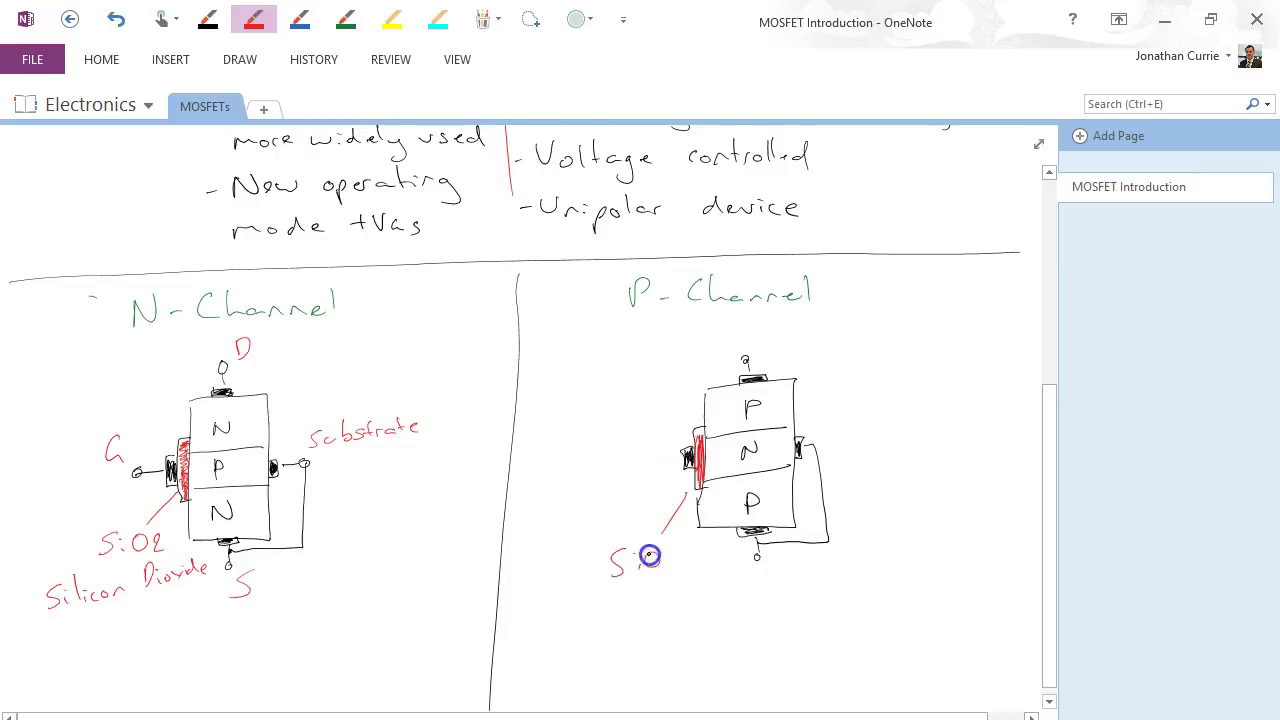
left_click(208, 18)
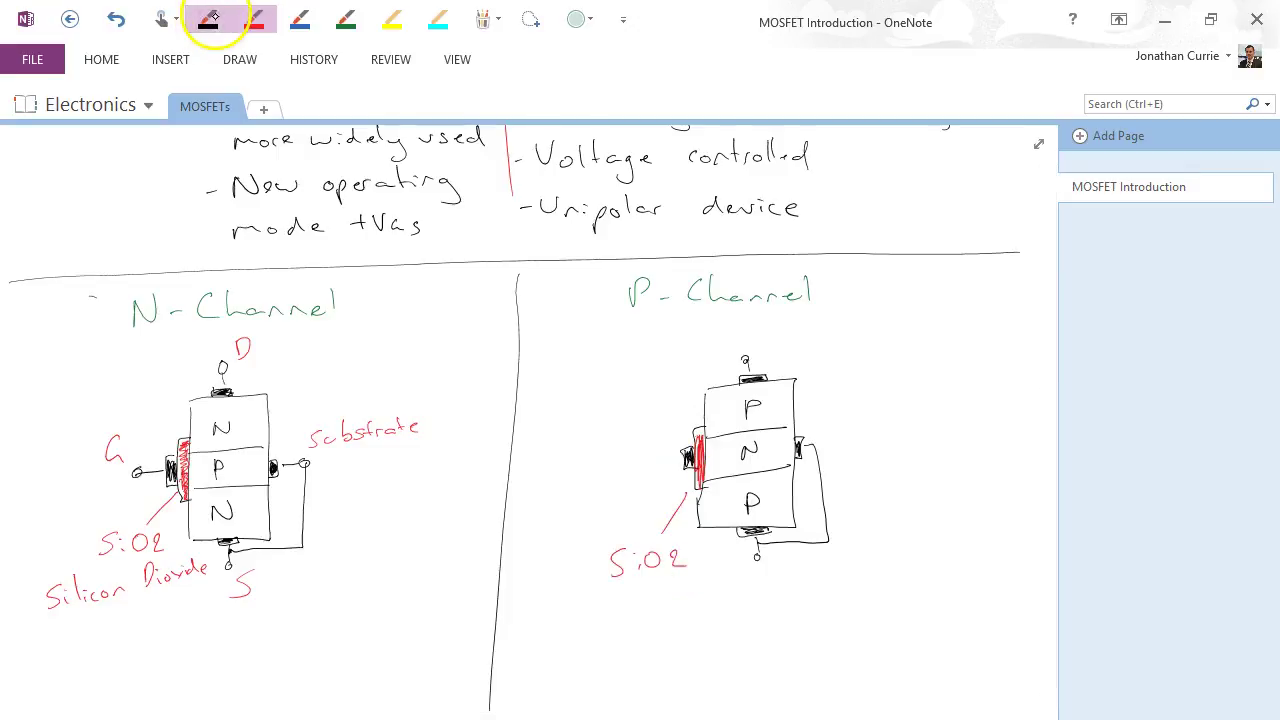
left_click_drag(687, 461, 614, 462)
- Label the P-Channel terminals G, D and S in red
left_click(254, 18)
left_click_drag(758, 334, 762, 350)
left_click_drag(777, 565, 757, 580)
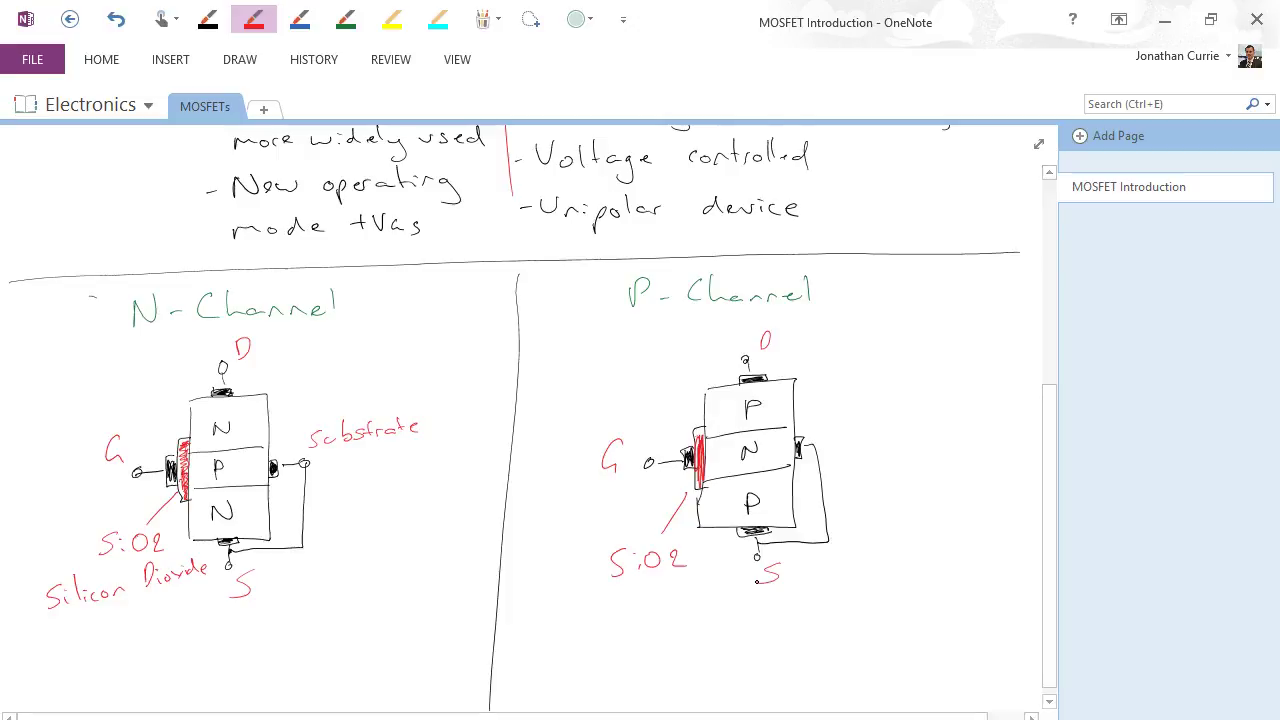
left_click(1049, 699)
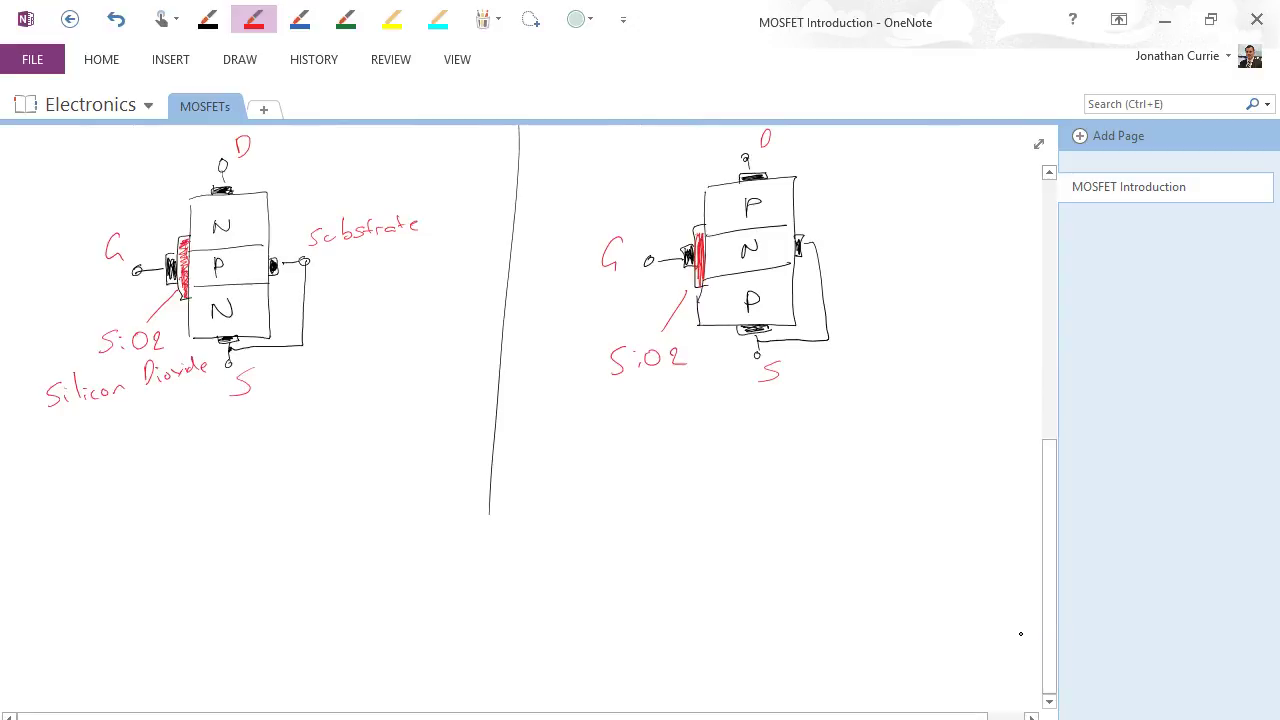
- Draw a black horizontal divider with a vertical column split, and write 'Depletion' in green
left_click(209, 20)
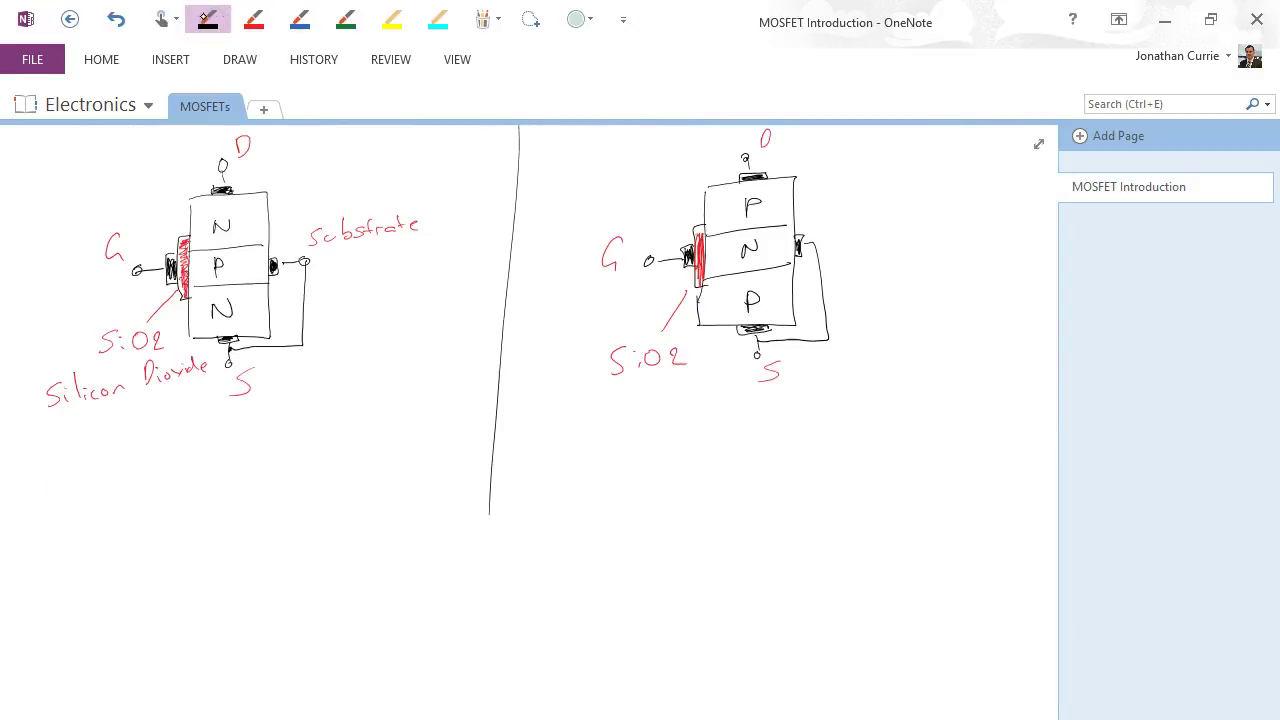
mouse_move(55, 462)
left_mouse_down()
mouse_move(624, 423)
mouse_move(1032, 419)
left_mouse_up()
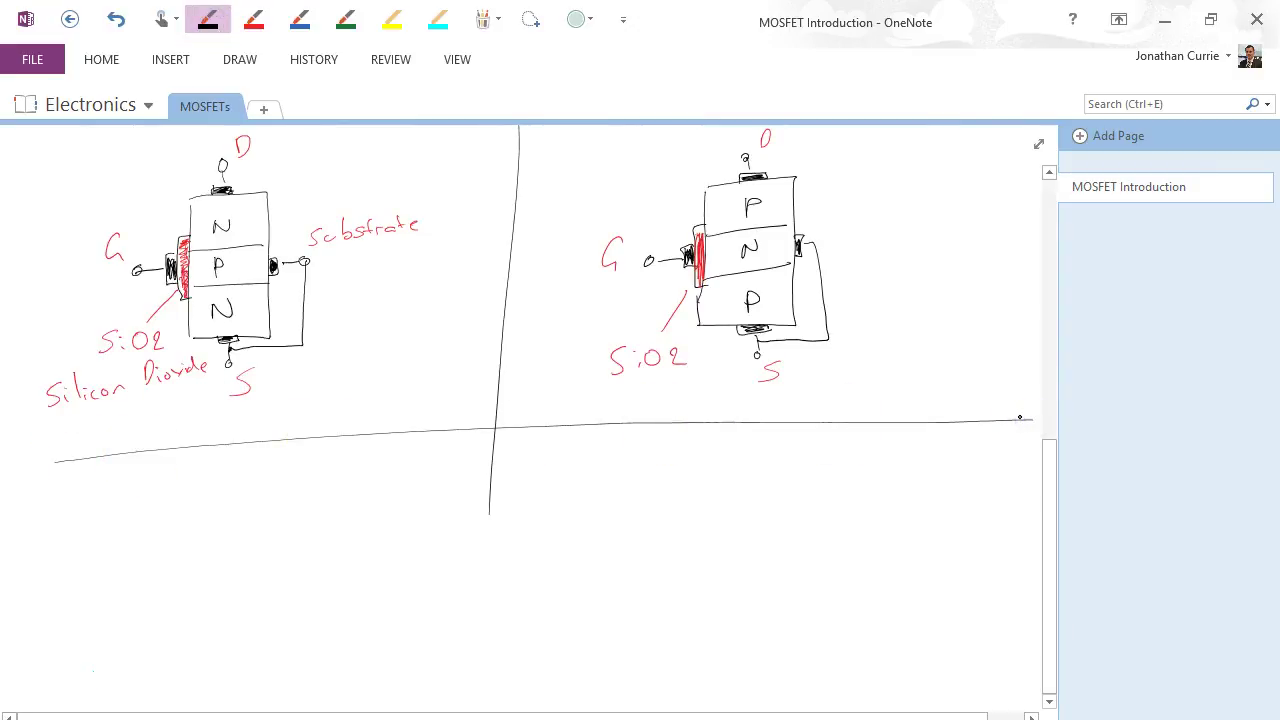
left_click_drag(489, 514, 483, 703)
left_click(345, 20)
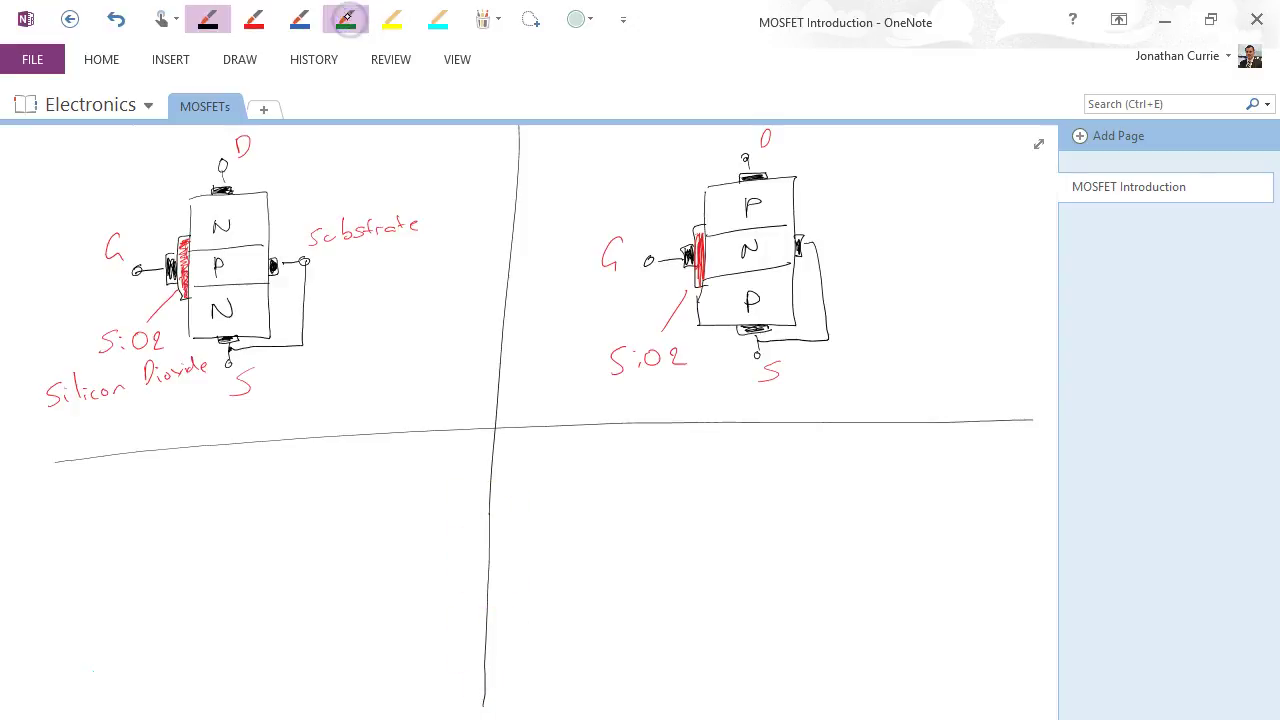
mouse_move(16, 498)
left_mouse_down()
mouse_move(44, 522)
mouse_move(75, 513)
mouse_move(88, 482)
mouse_move(134, 507)
left_mouse_up()
left_click(1049, 702)
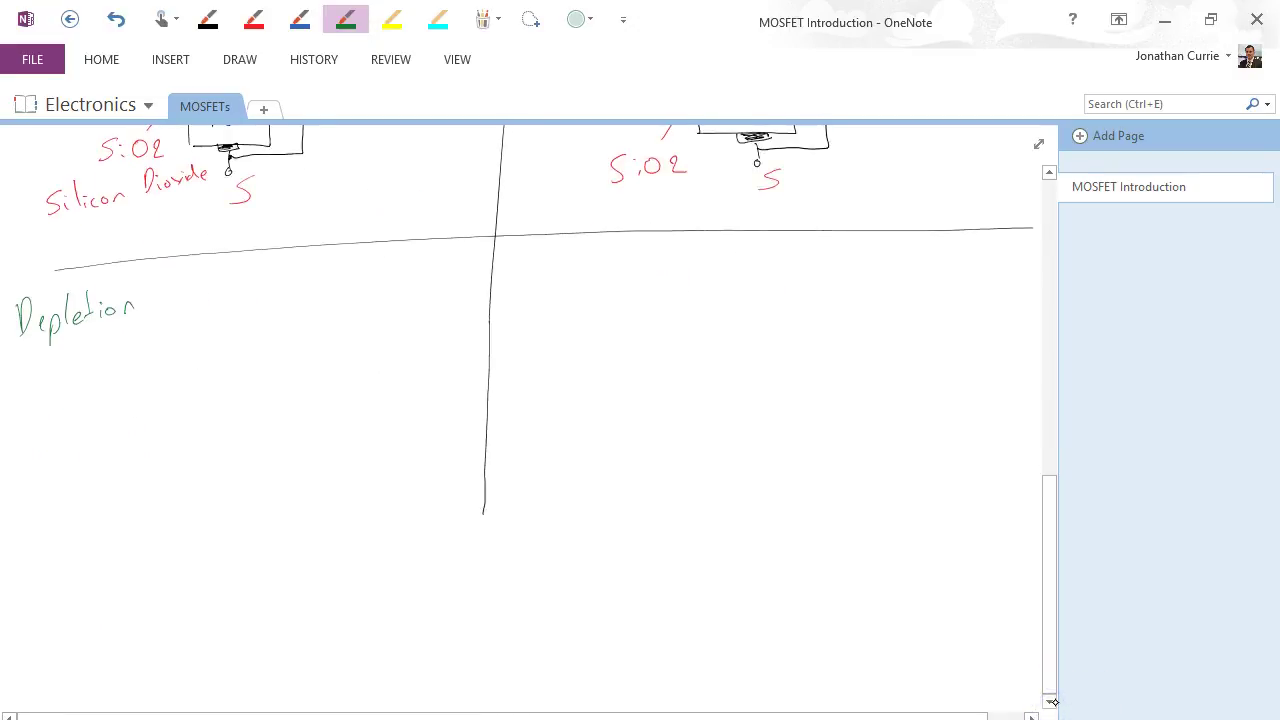
left_click(208, 20)
left_click_drag(482, 510, 478, 673)
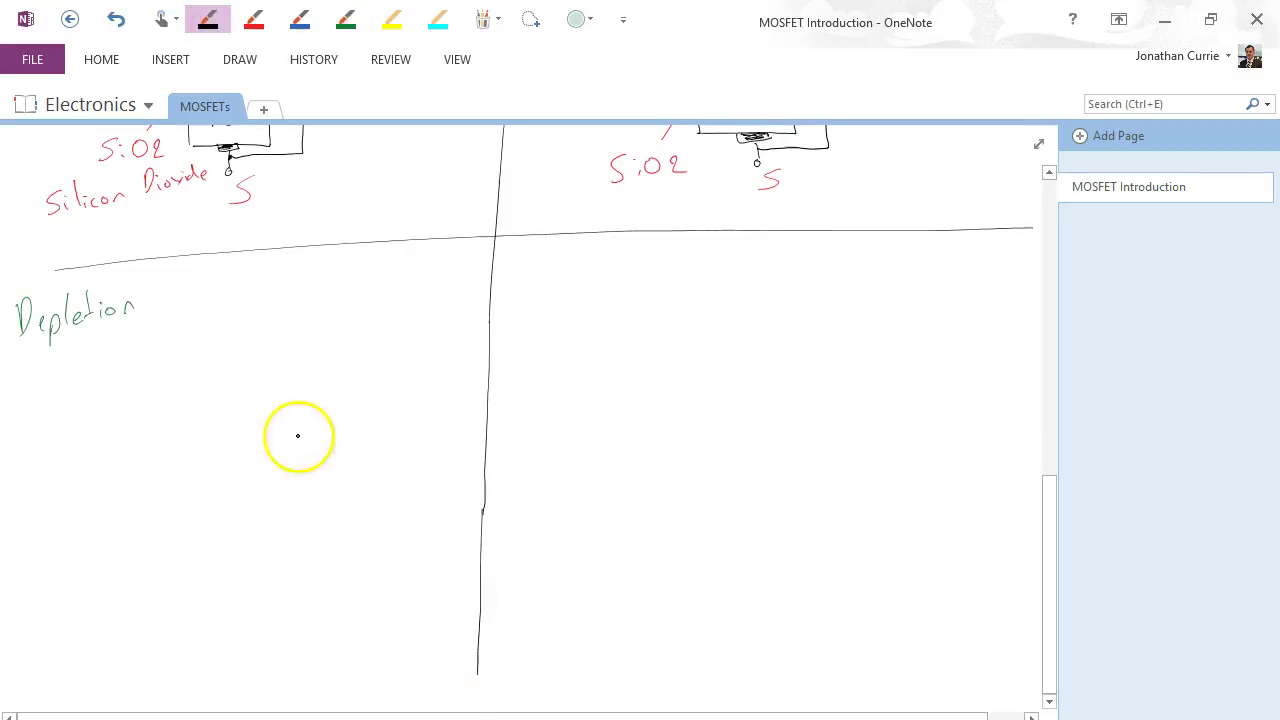
- Draw the first circled MOSFET symbol with gate, channel arrow, drain and source leads
left_click_drag(194, 376, 194, 434)
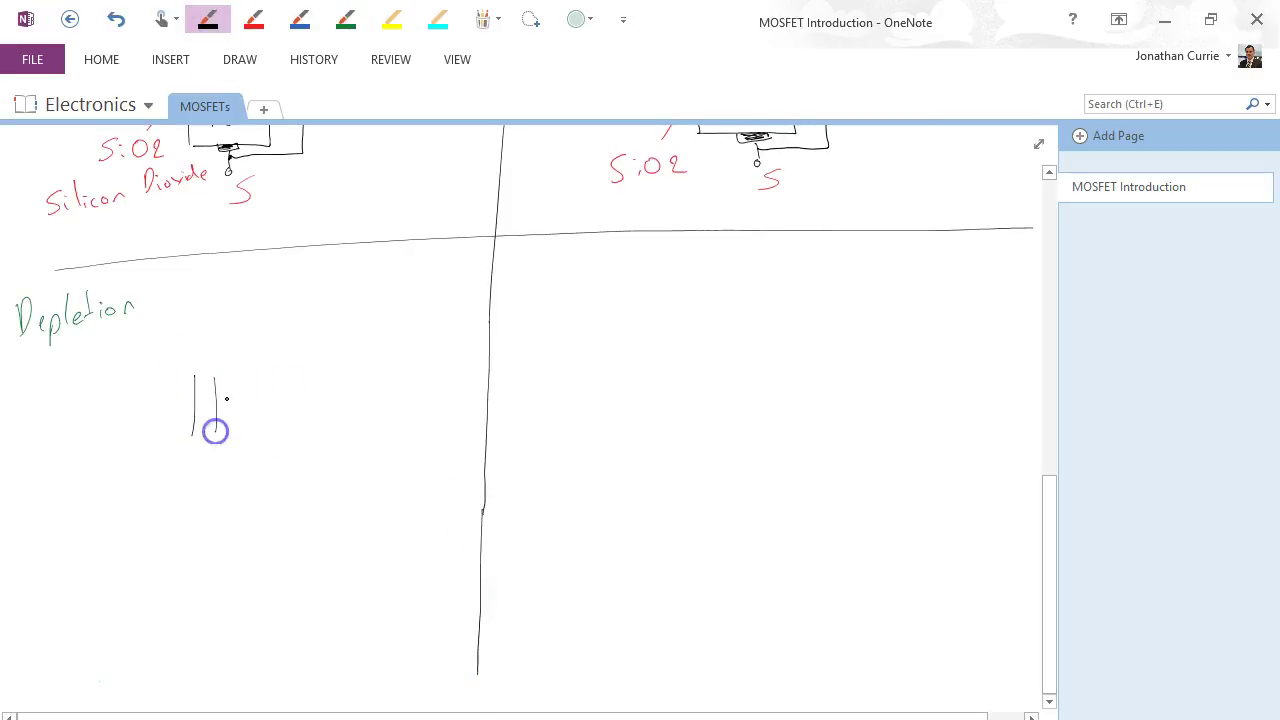
mouse_move(251, 381)
left_mouse_down()
mouse_move(222, 412)
mouse_move(249, 403)
mouse_move(247, 467)
left_mouse_up()
mouse_move(216, 421)
left_mouse_down()
mouse_move(265, 368)
mouse_move(252, 378)
mouse_move(254, 325)
left_mouse_up()
left_click_drag(232, 398, 214, 404)
mouse_move(205, 352)
left_mouse_down()
mouse_move(178, 395)
mouse_move(213, 466)
mouse_move(206, 354)
left_mouse_up()
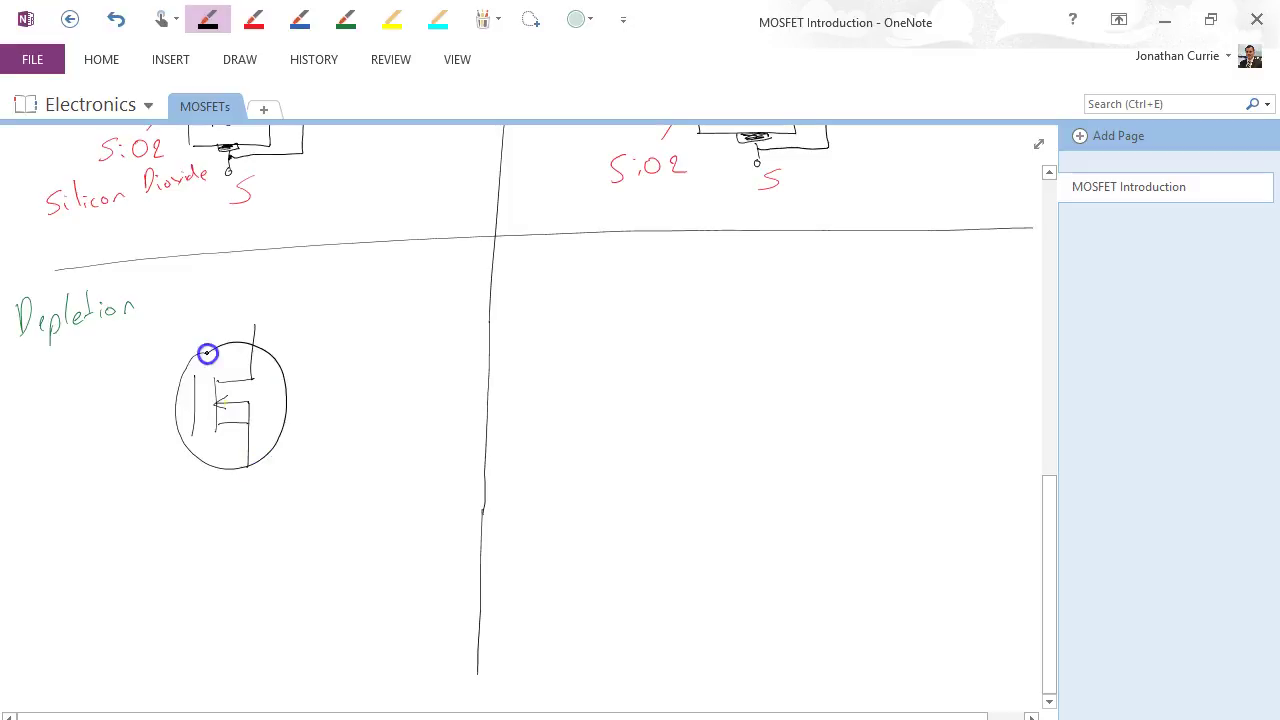
left_click_drag(189, 429, 129, 428)
left_click_drag(249, 480, 251, 466)
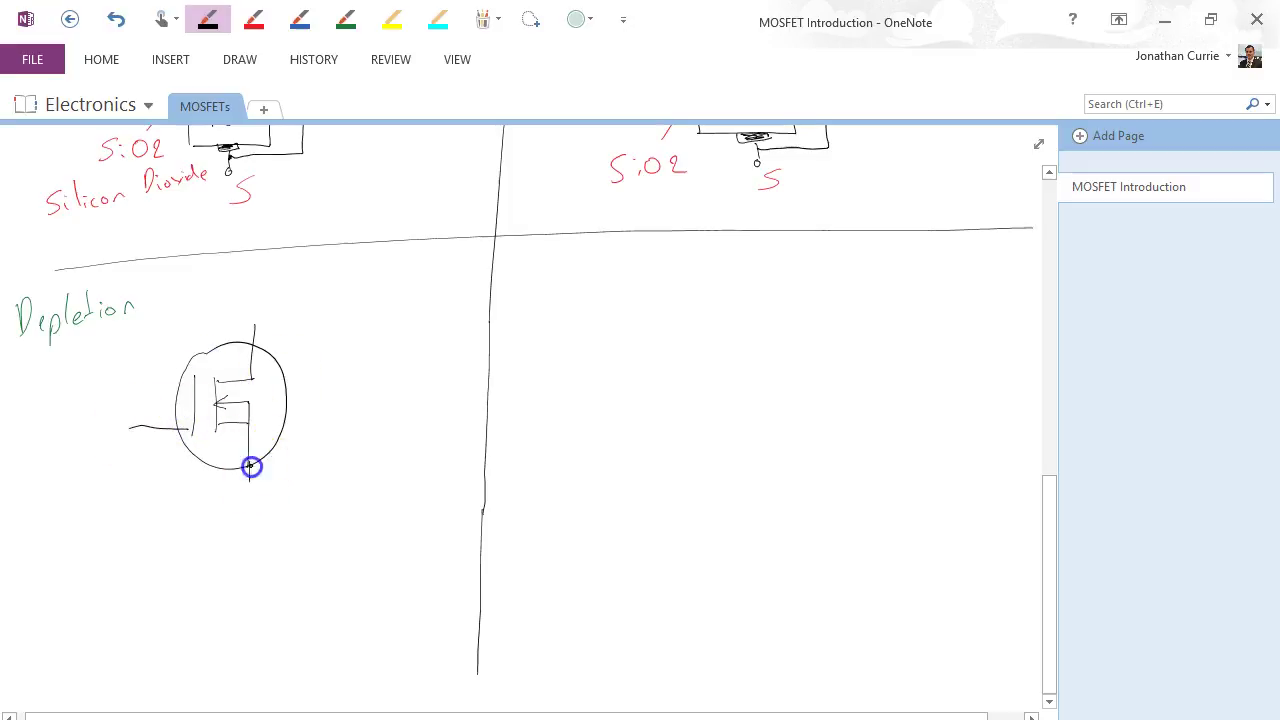
- Draw the second circled MOSFET symbol on the right with its gate, drain and source leads
left_click_drag(708, 357, 706, 429)
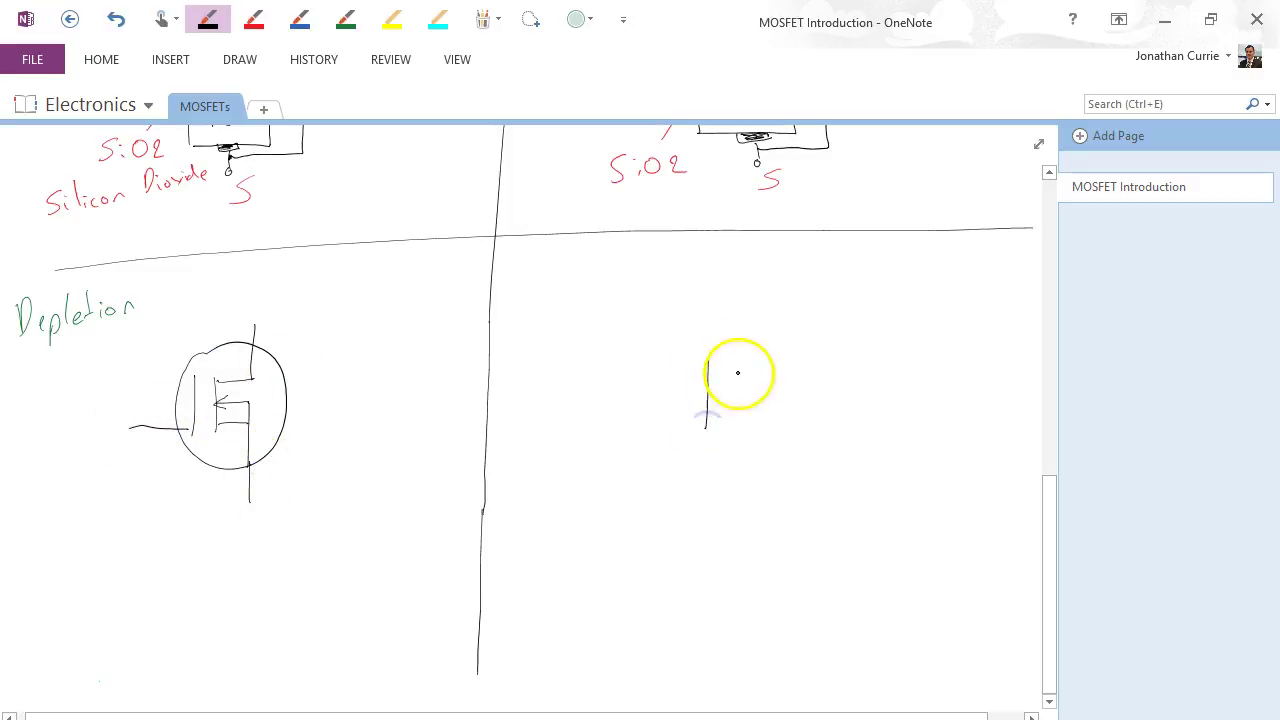
mouse_move(726, 360)
left_mouse_down()
mouse_move(727, 406)
mouse_move(727, 366)
mouse_move(753, 361)
mouse_move(757, 450)
left_mouse_up()
left_click_drag(757, 390, 757, 420)
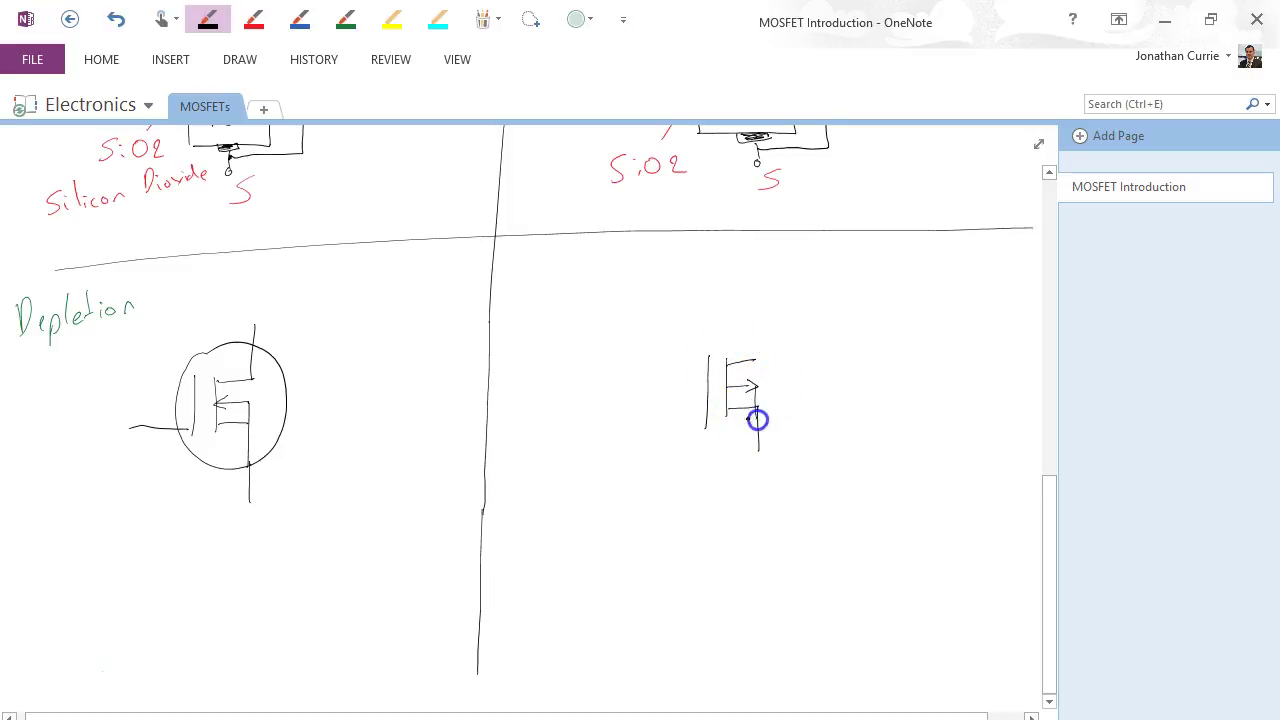
mouse_move(726, 341)
left_mouse_down()
mouse_move(785, 402)
mouse_move(726, 341)
left_mouse_up()
left_click_drag(706, 421, 640, 423)
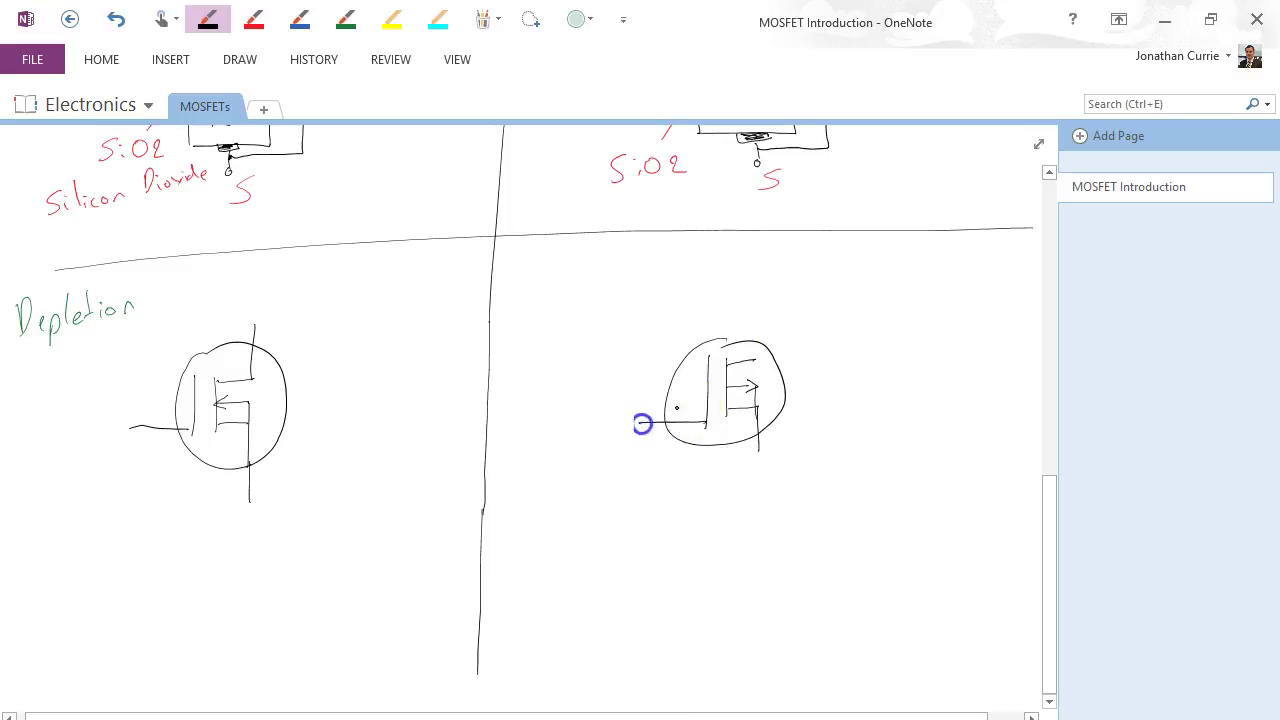
left_click_drag(748, 312, 748, 345)
left_click(761, 449)
left_click_drag(761, 449, 759, 468)
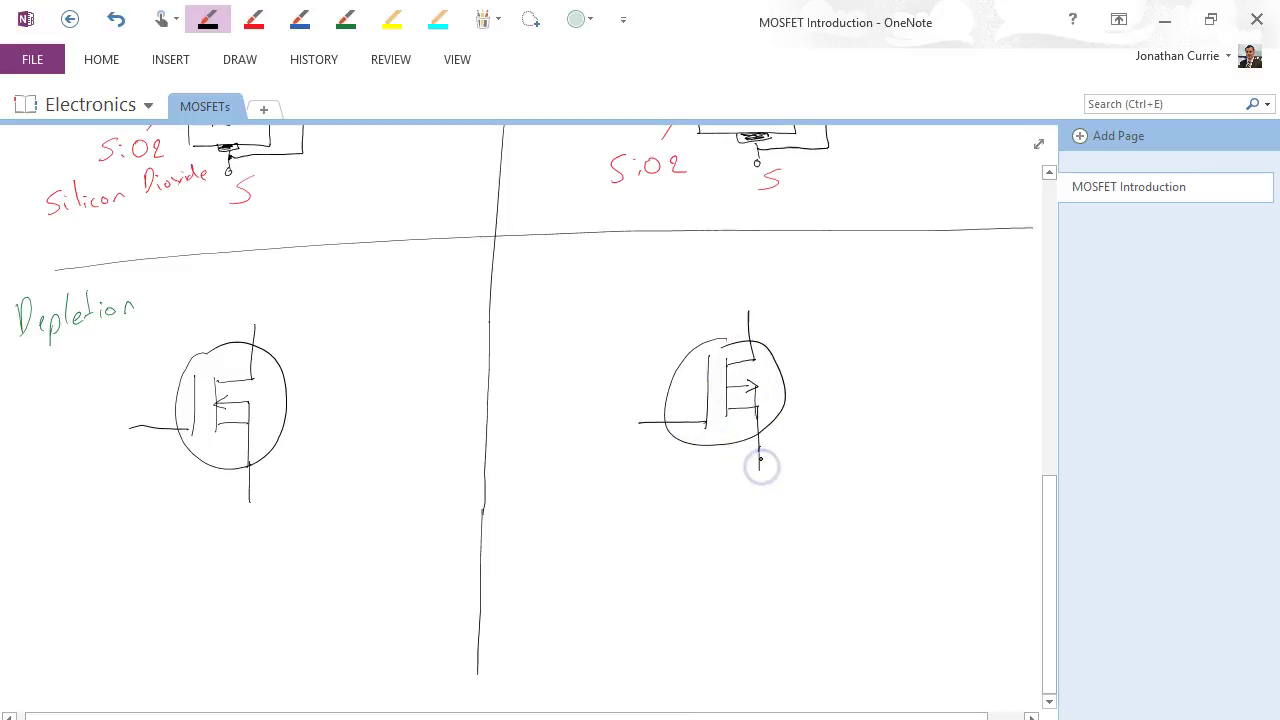
left_click(254, 18)
- Label the gate, drain and source G, D, S on both depletion symbols
left_click_drag(128, 399, 127, 413)
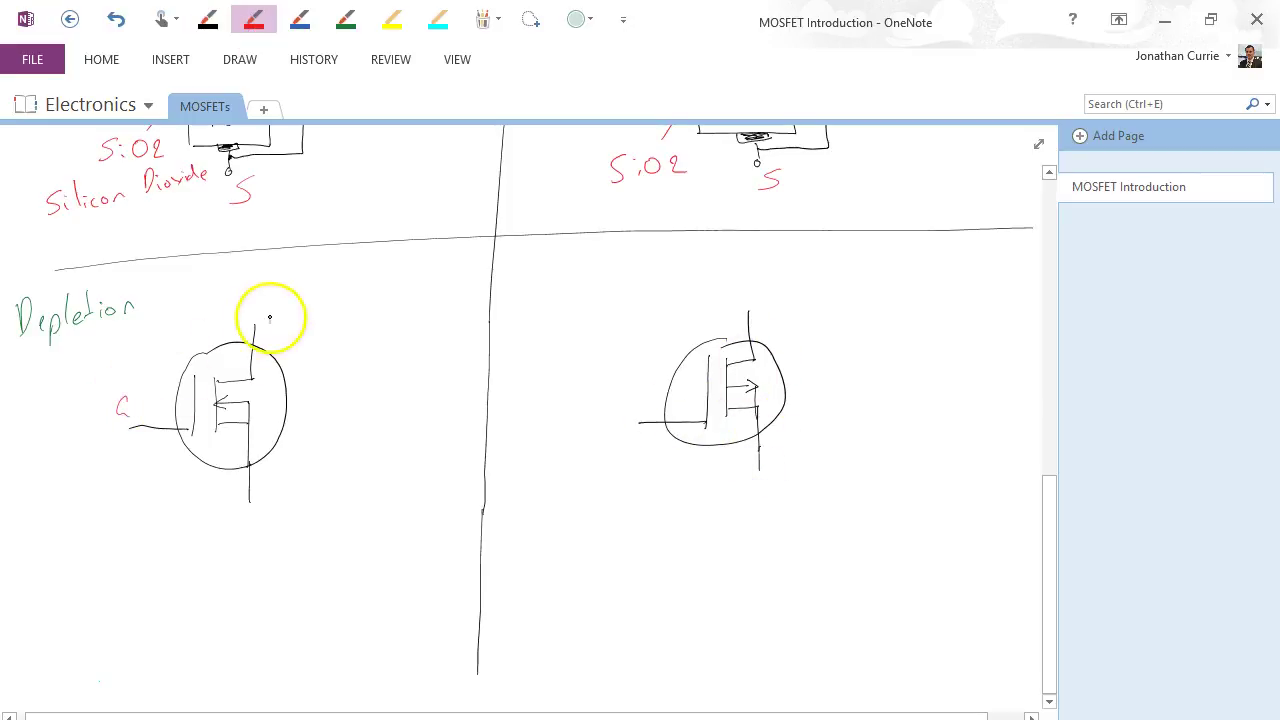
left_click_drag(268, 311, 270, 326)
left_click_drag(282, 494, 273, 508)
left_click_drag(631, 390, 628, 404)
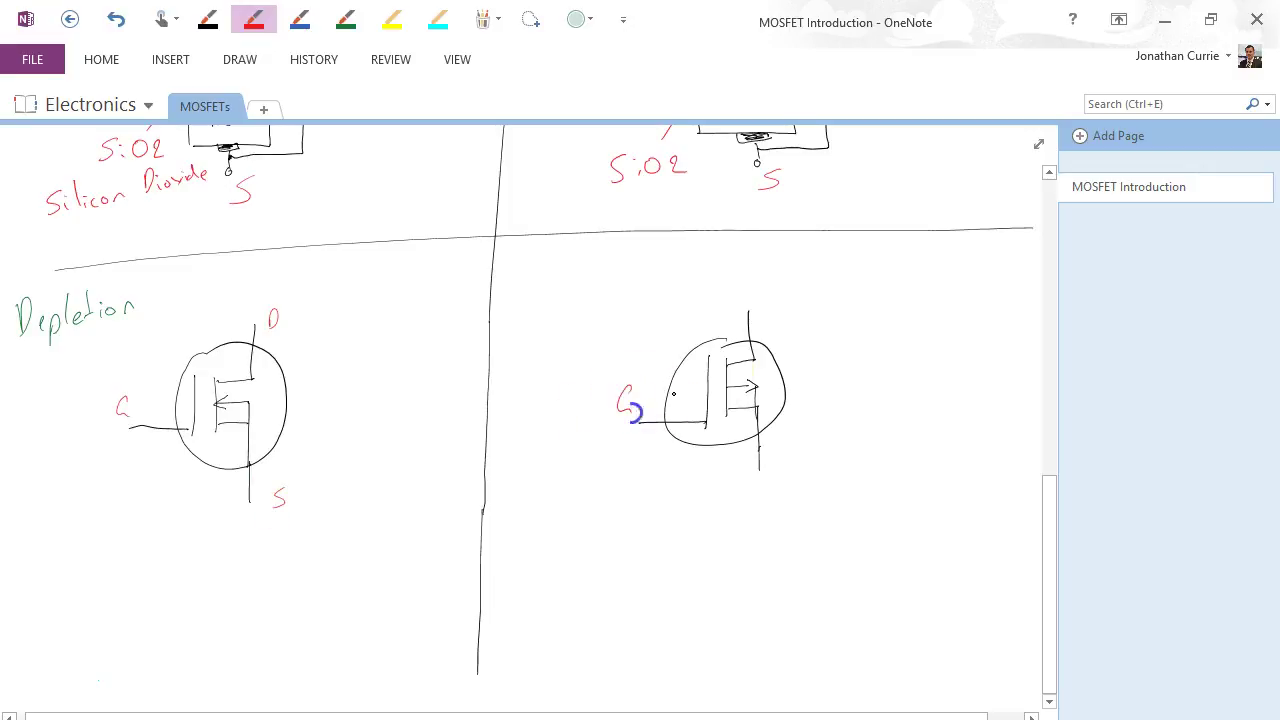
left_click_drag(762, 307, 762, 326)
left_click_drag(784, 446, 774, 471)
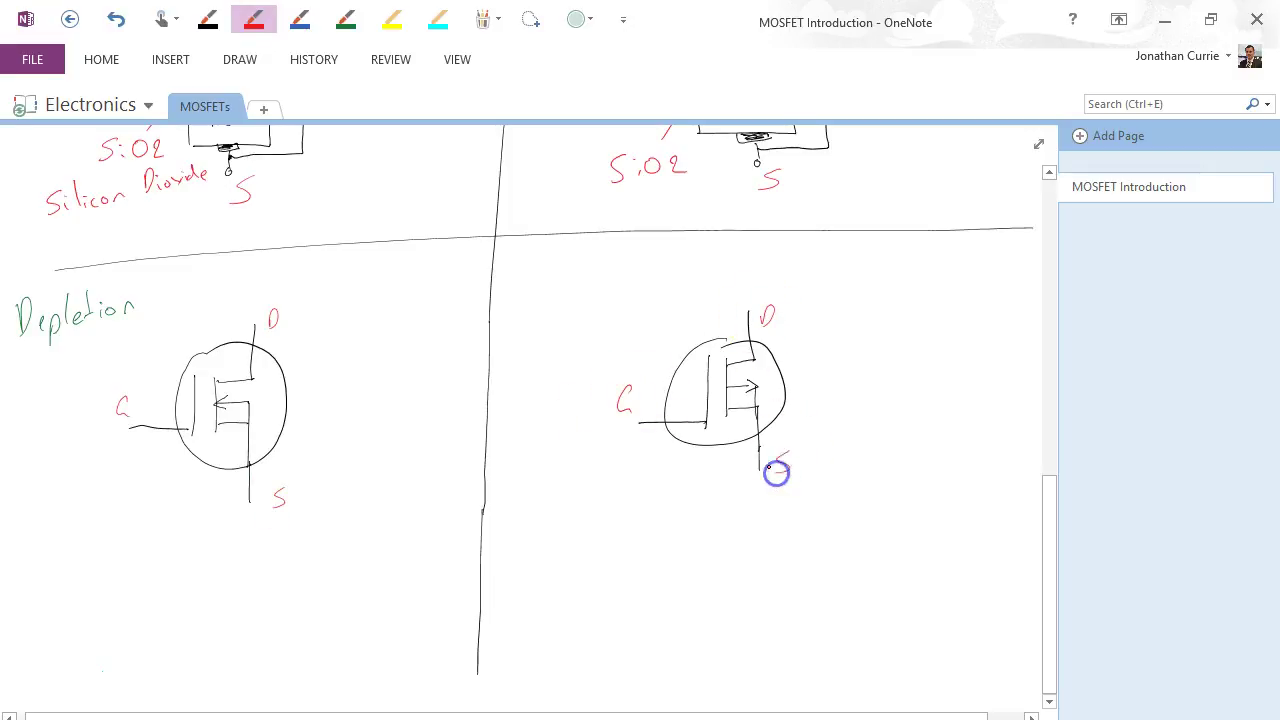
- In blue ink, write 'D-MOSFETS N Channel' beside the left symbol and underline Depletion
left_click(299, 18)
left_click_drag(318, 322, 320, 346)
left_click_drag(338, 336, 386, 330)
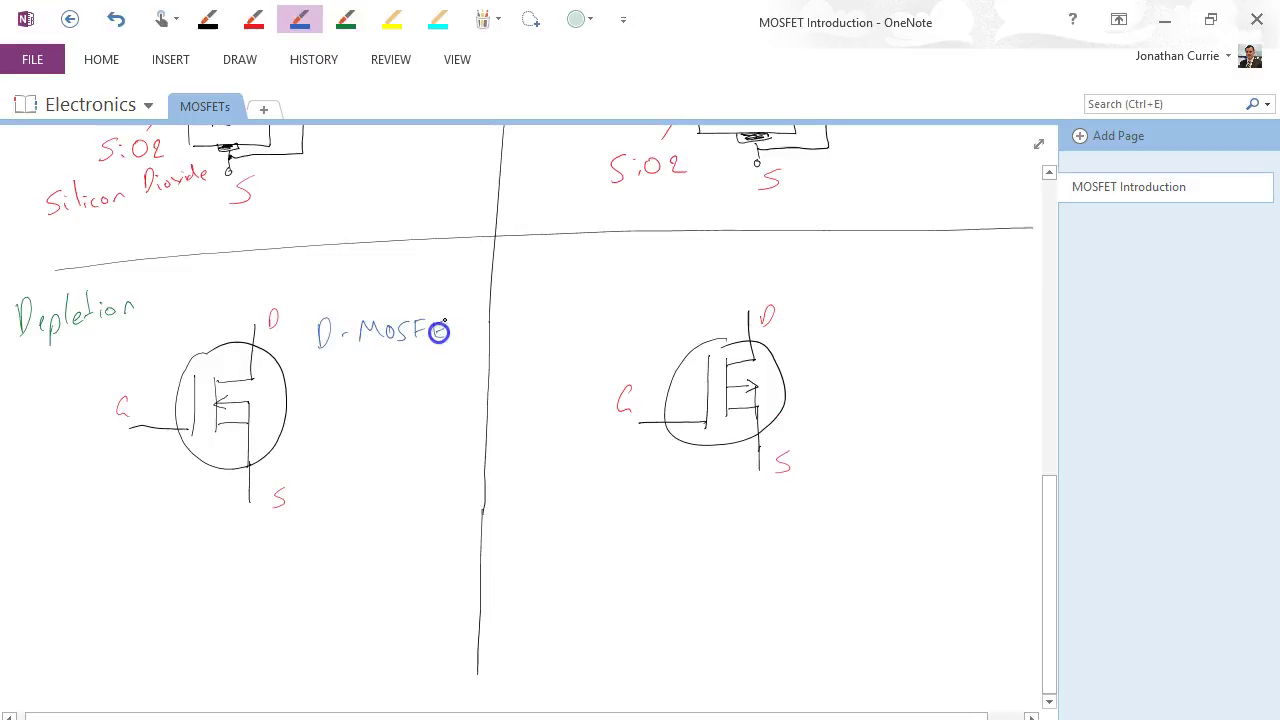
left_click_drag(475, 320, 466, 339)
left_click_drag(311, 398, 329, 381)
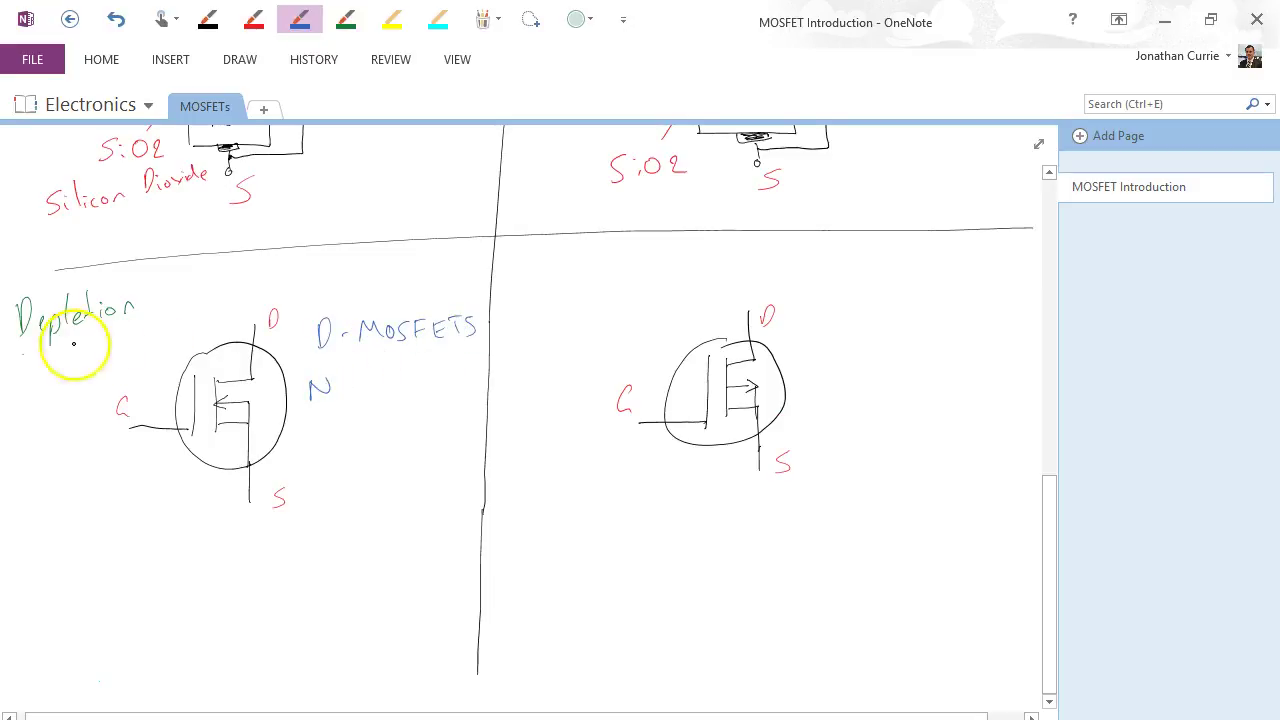
left_click_drag(22, 353, 120, 336)
left_click_drag(367, 390, 394, 385)
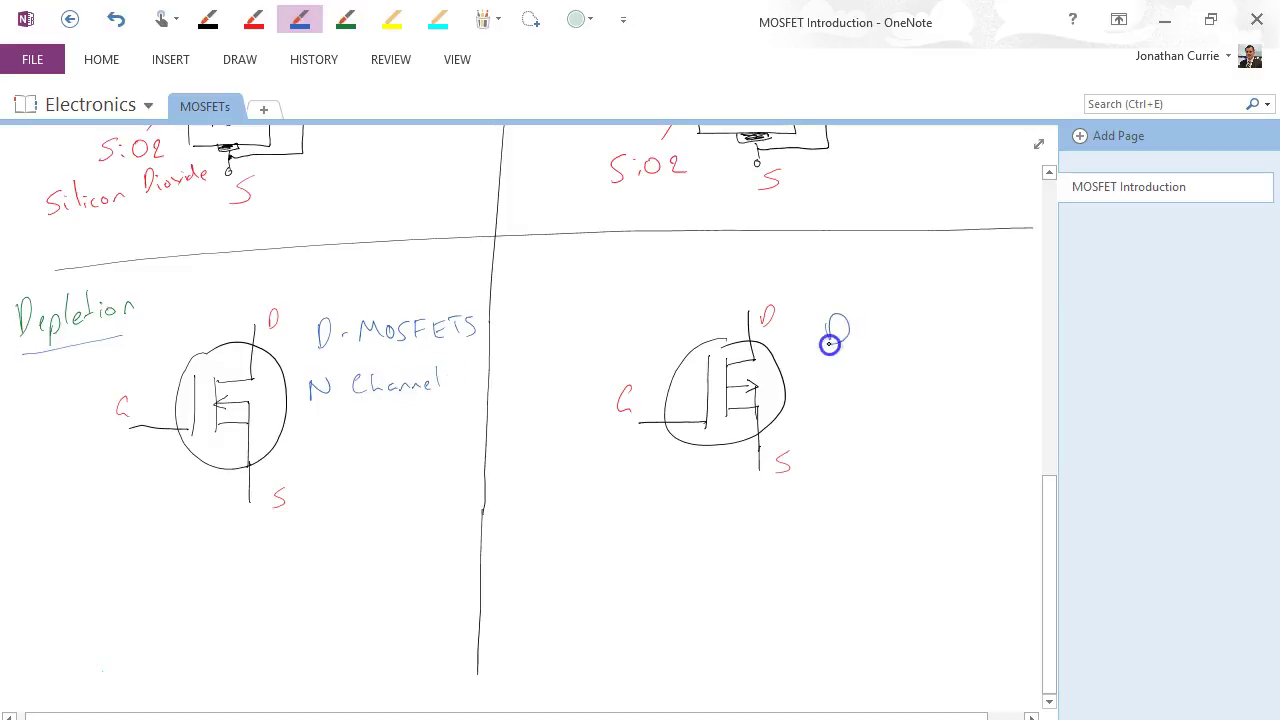
- Write 'D-MOSFETS P-Channel' beside the right symbol and circle both symbols' arrows
mouse_move(884, 340)
left_mouse_down()
mouse_move(917, 326)
mouse_move(998, 342)
left_mouse_up()
mouse_move(817, 372)
left_mouse_down()
mouse_move(818, 398)
mouse_move(820, 382)
mouse_move(849, 390)
left_mouse_up()
left_click_drag(882, 372, 876, 397)
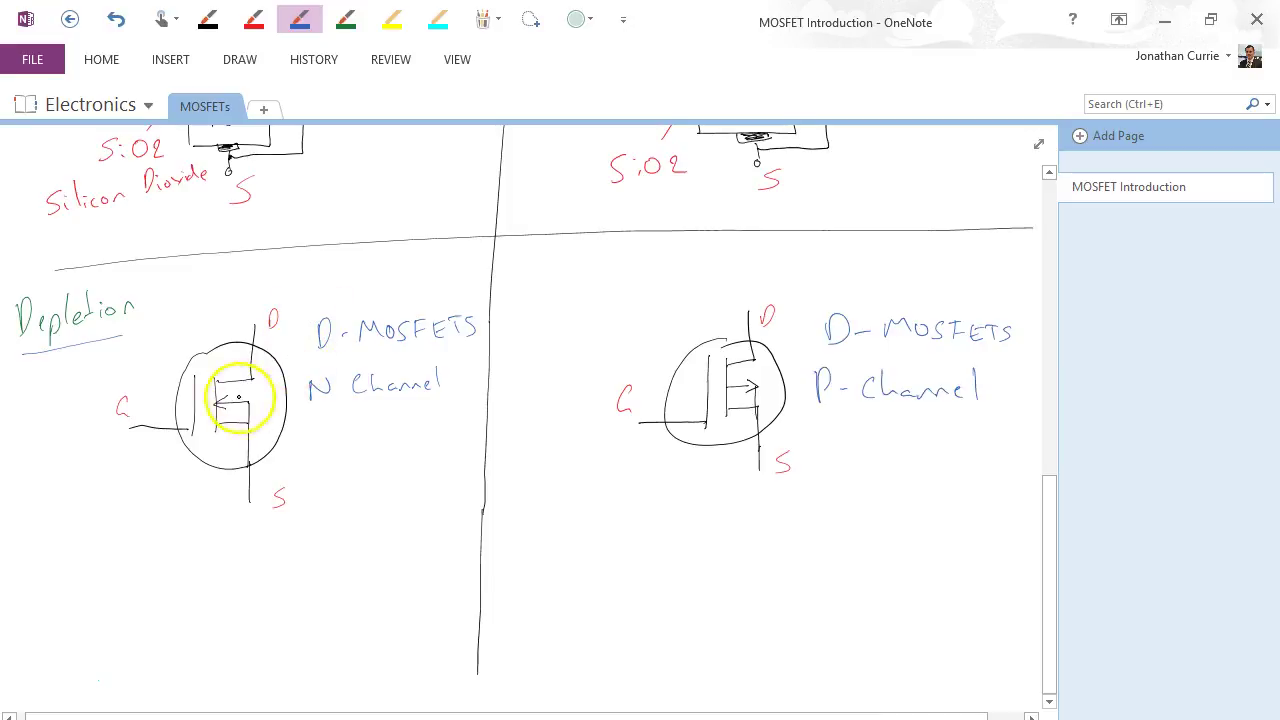
mouse_move(240, 398)
left_mouse_down()
mouse_move(220, 410)
mouse_move(210, 399)
left_mouse_up()
mouse_move(765, 380)
left_mouse_down()
mouse_move(722, 392)
mouse_move(778, 386)
left_mouse_up()
left_click_drag(742, 370, 735, 392)
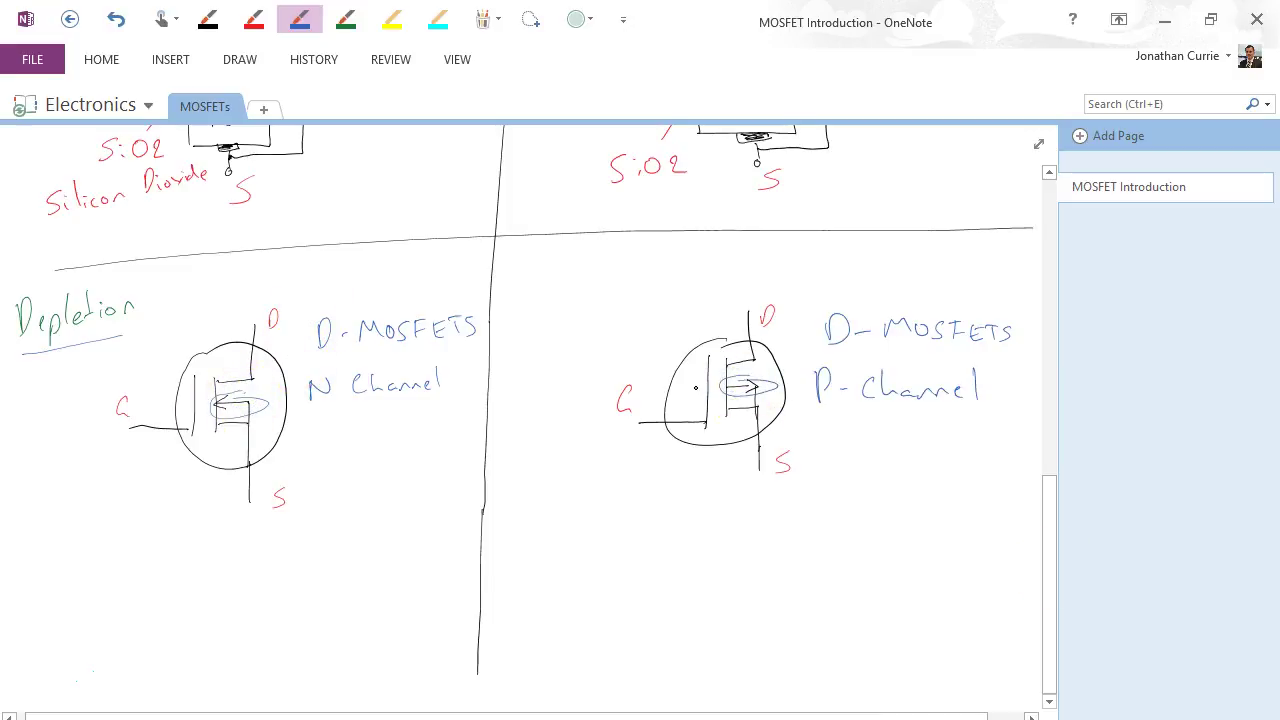
- Add a red line at the depletion symbol's gate, then scroll down to the empty area
left_click_drag(1049, 578, 1051, 509)
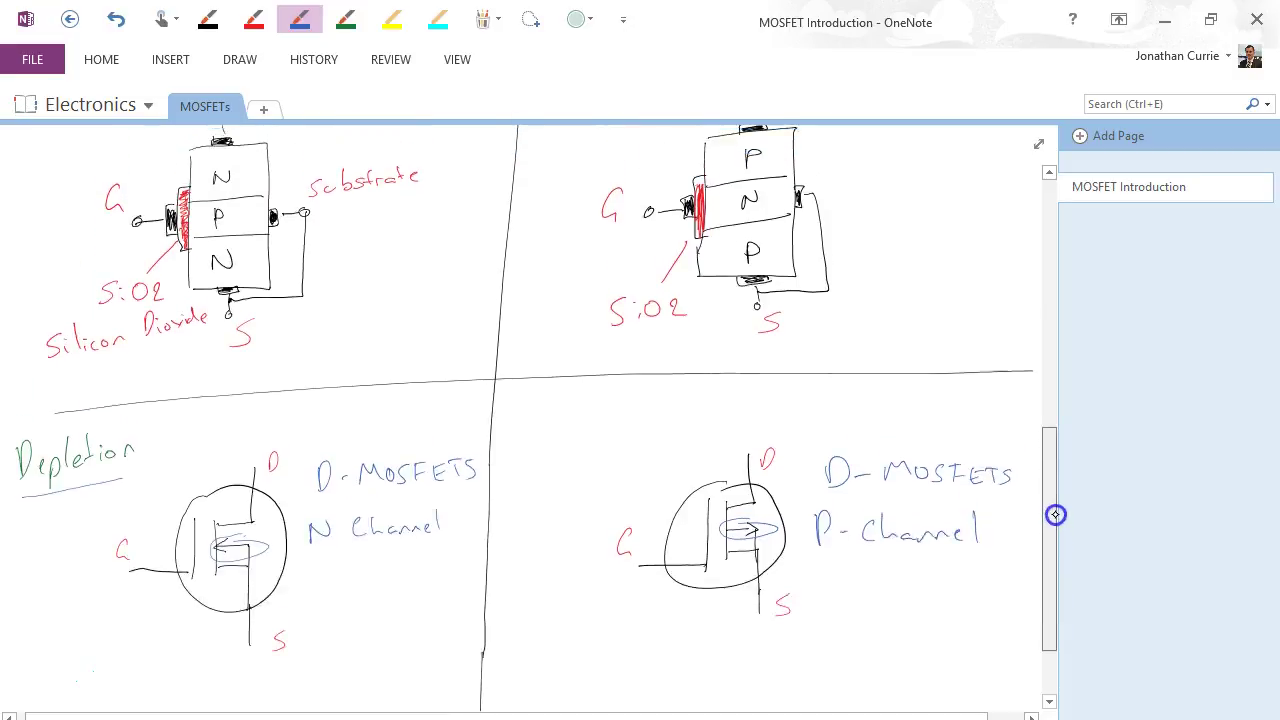
left_click(263, 25)
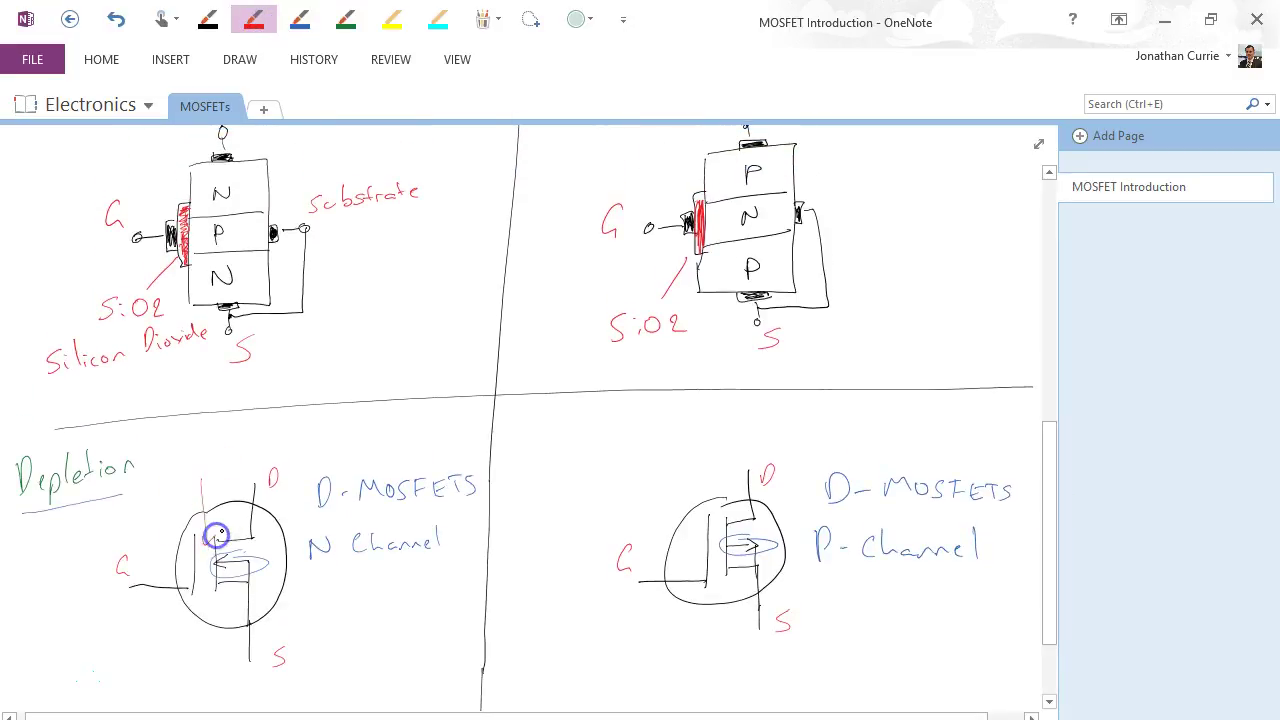
left_click_drag(719, 465, 722, 532)
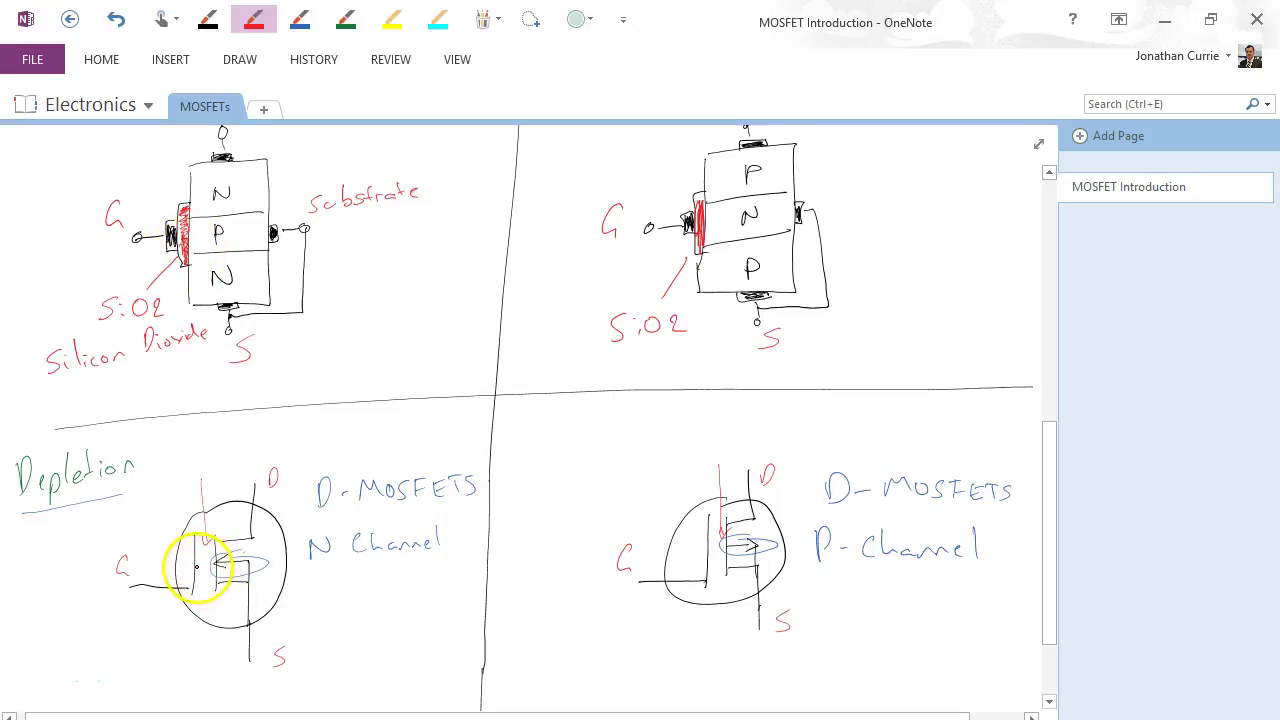
left_click(1049, 701)
- Draw a black divider below the depletion symbols and write a green Enhancement heading
left_click(1051, 700)
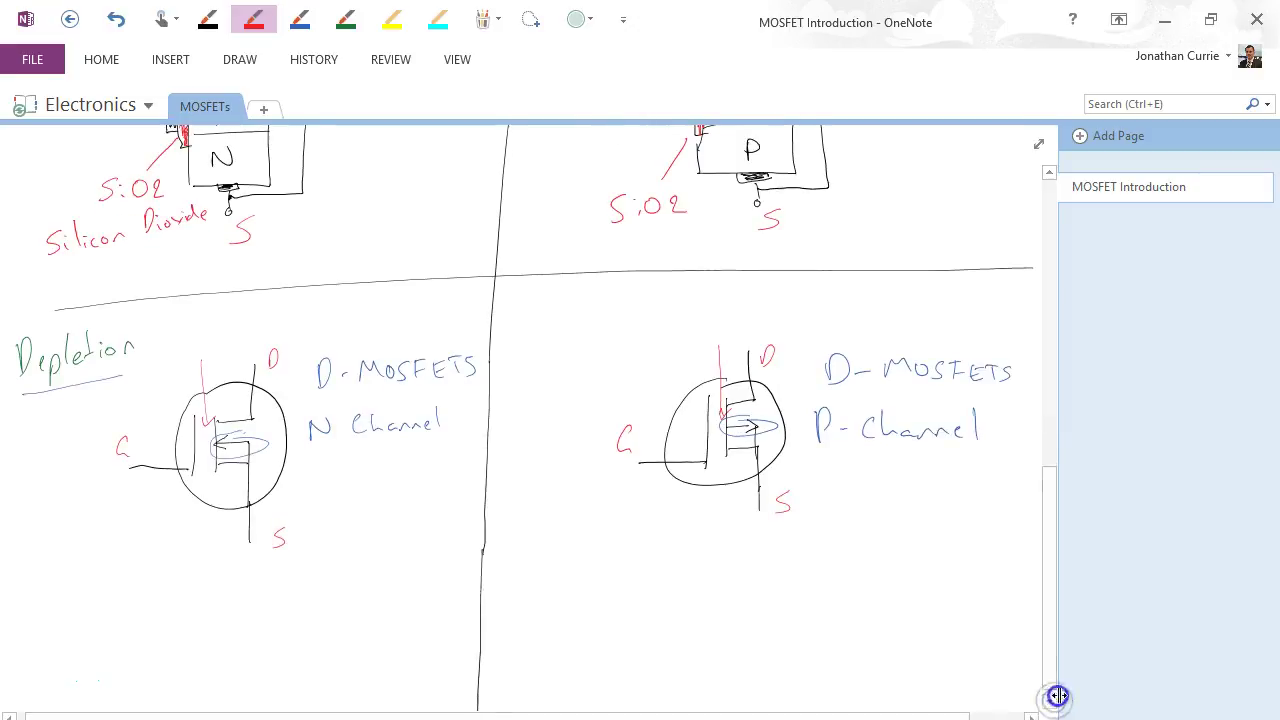
left_click(1051, 699)
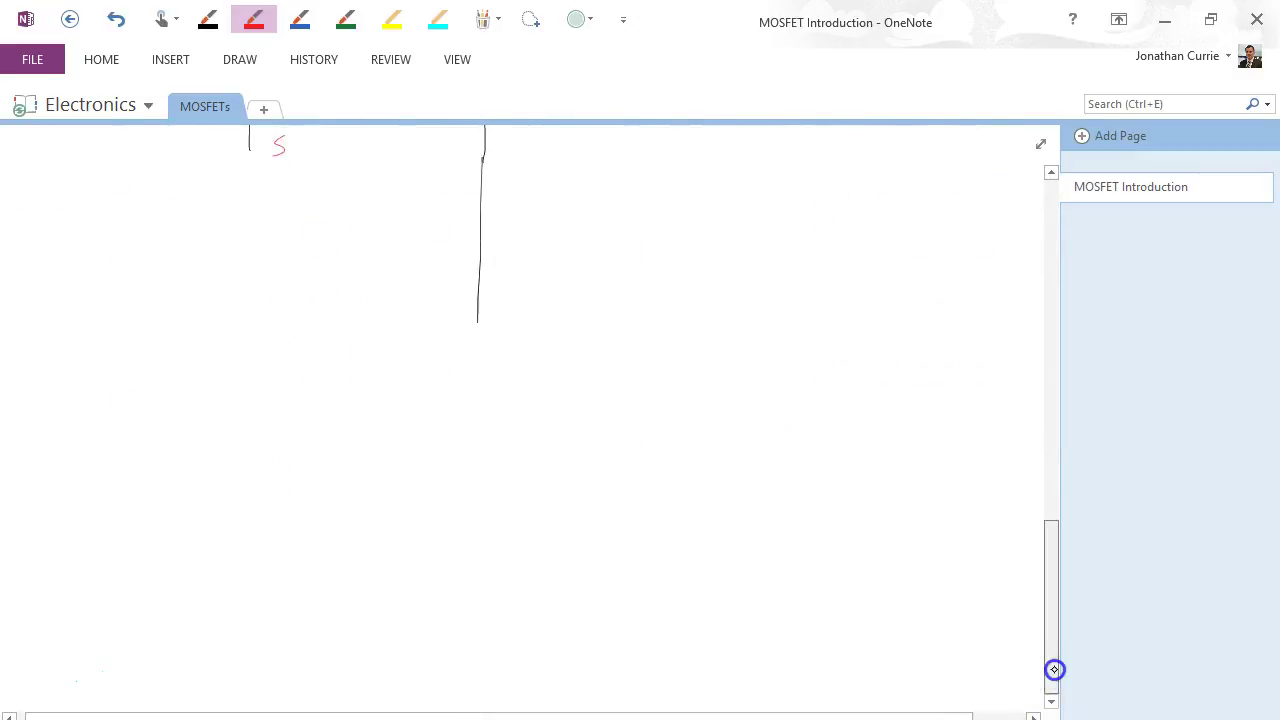
left_click_drag(1051, 669, 1051, 637)
left_click(207, 18)
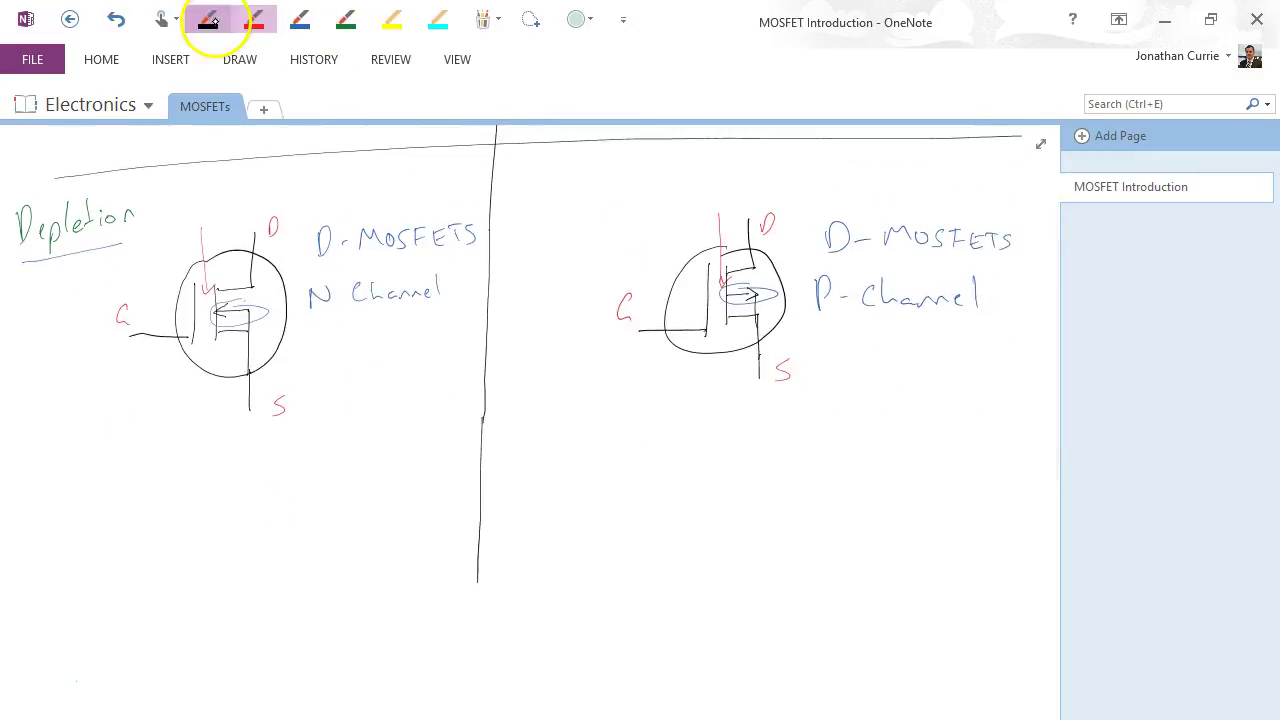
left_click_drag(20, 478, 1037, 430)
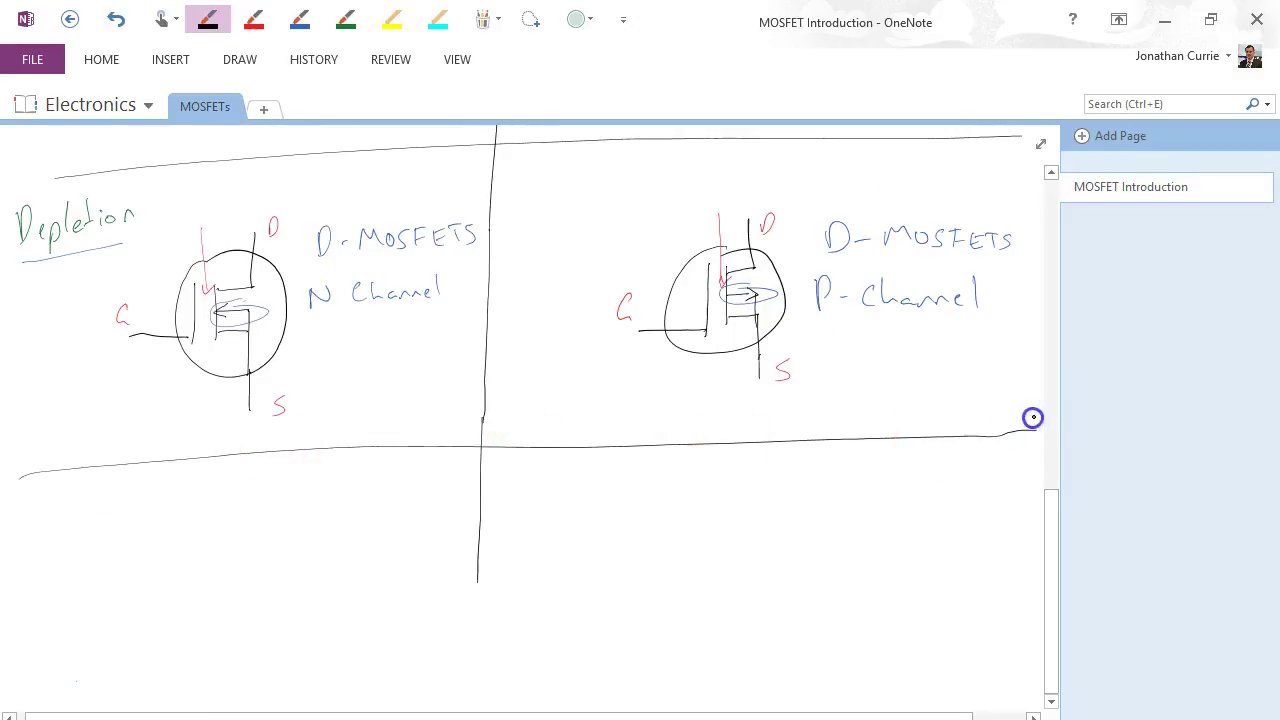
left_click(346, 18)
left_click_drag(20, 505, 40, 523)
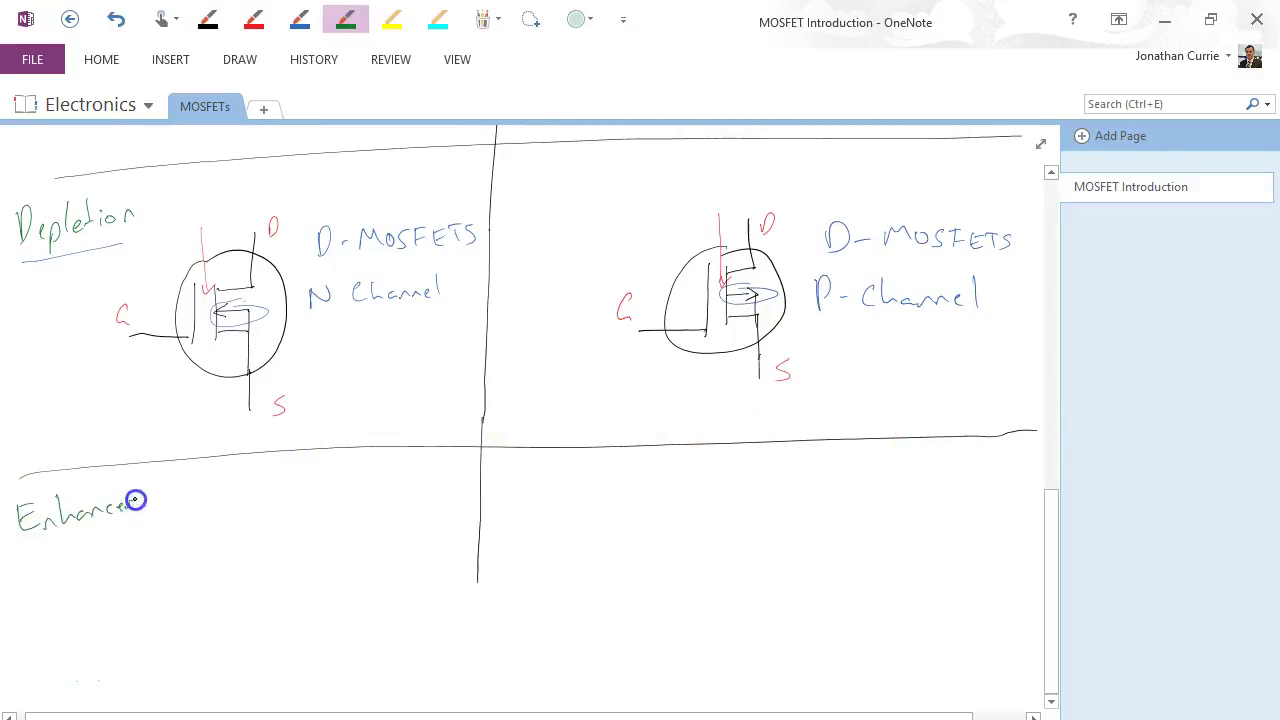
left_click_drag(172, 494, 184, 487)
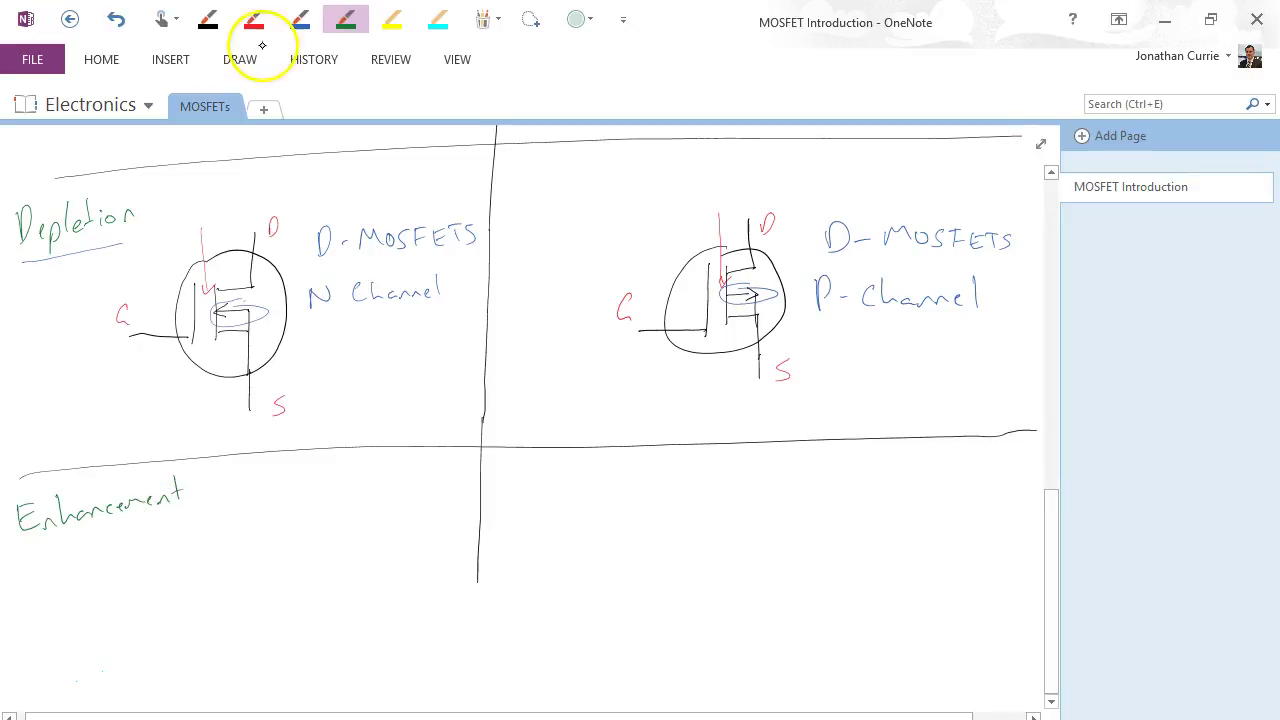
- Draw the circled N-channel enhancement MOSFET symbol in black ink, with gate and source leads
left_click(207, 18)
mouse_move(199, 553)
left_mouse_down()
mouse_move(197, 619)
mouse_move(229, 557)
mouse_move(257, 634)
mouse_move(267, 490)
left_mouse_up()
left_click(198, 616)
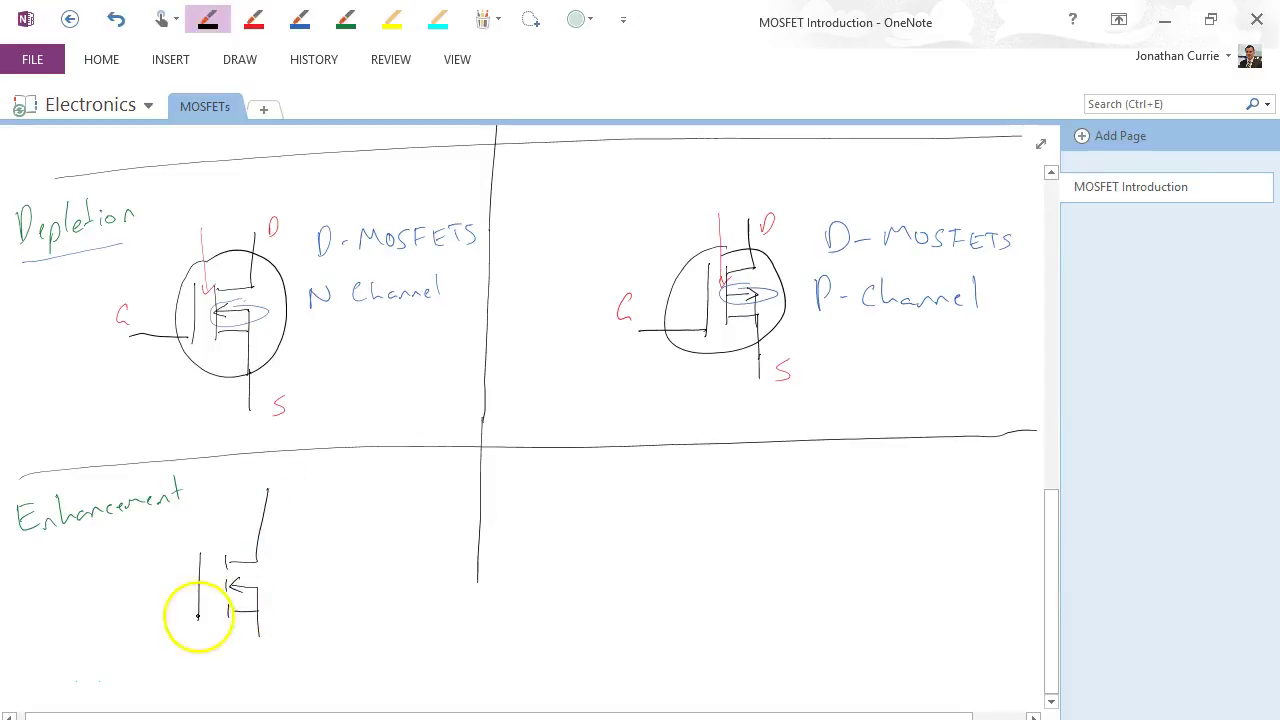
left_click_drag(198, 616, 132, 617)
mouse_move(208, 530)
left_mouse_down()
mouse_move(223, 640)
mouse_move(249, 531)
mouse_move(203, 530)
left_mouse_up()
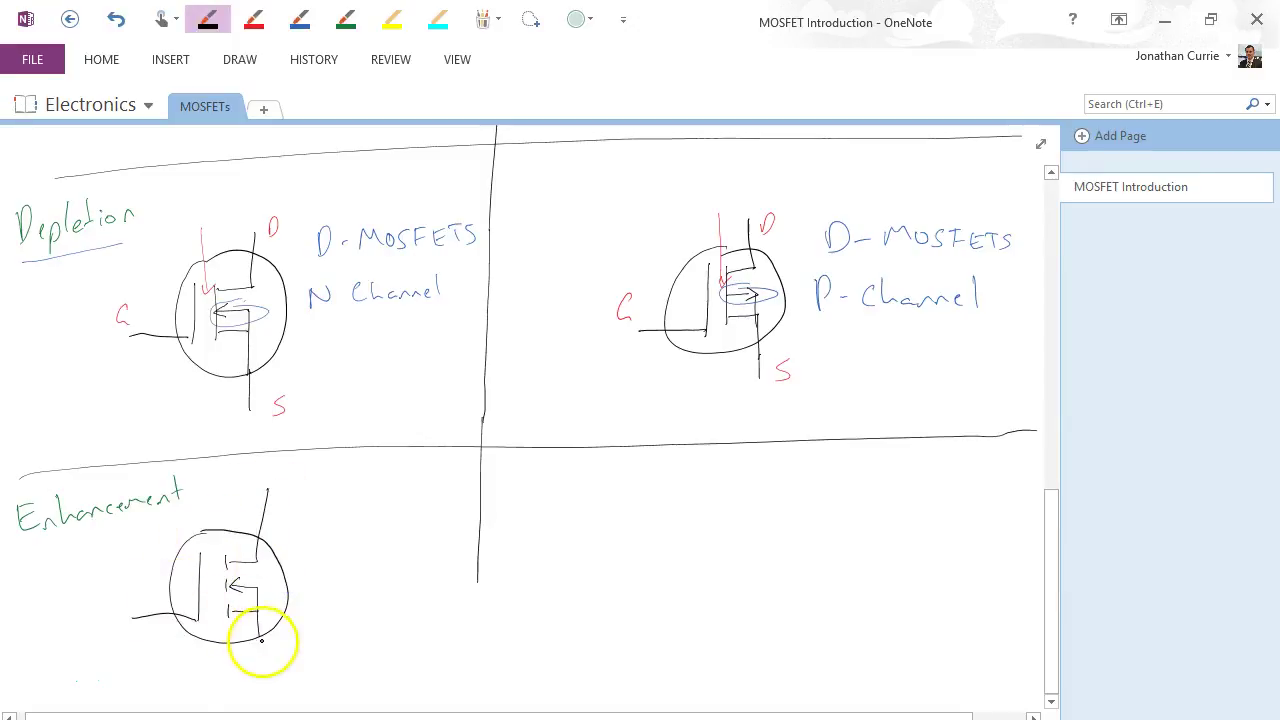
left_click_drag(261, 640, 261, 688)
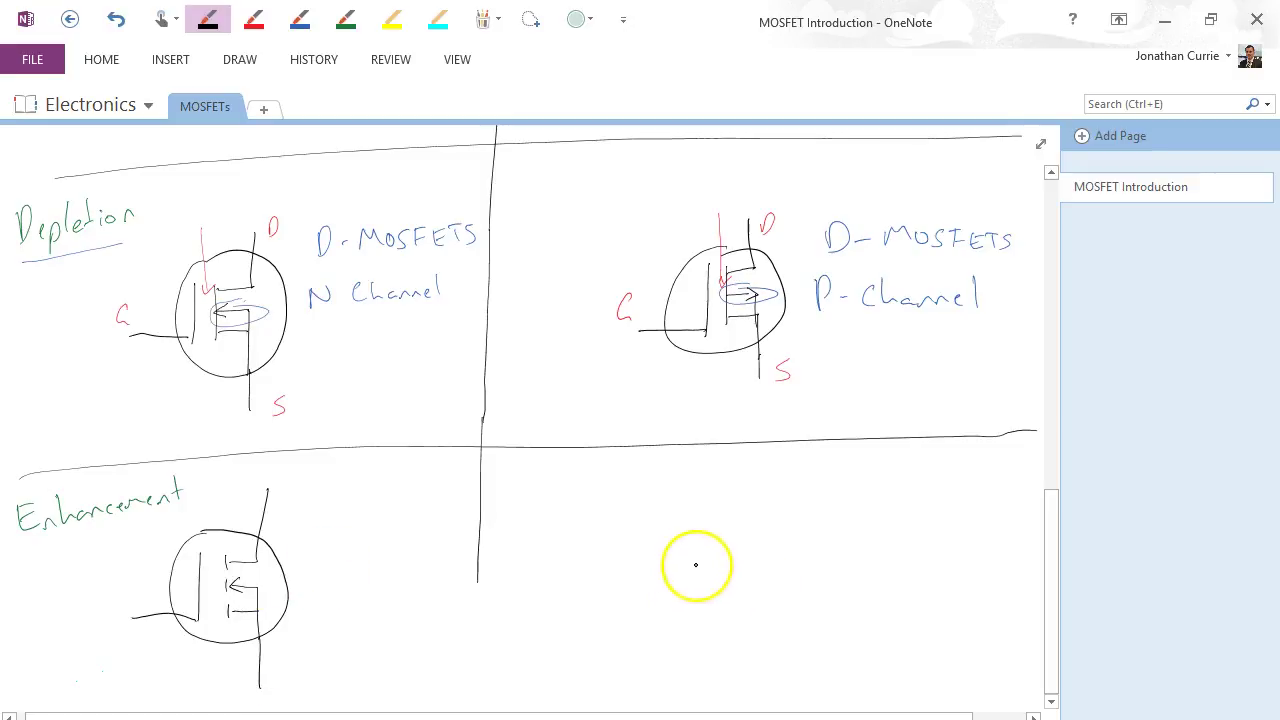
- Draw the circled P-channel enhancement symbol and extend the middle divider line downward
mouse_move(699, 555)
left_mouse_down()
mouse_move(700, 618)
mouse_move(652, 617)
left_mouse_up()
mouse_move(716, 553)
left_mouse_down()
mouse_move(725, 605)
mouse_move(748, 590)
mouse_move(749, 540)
left_mouse_up()
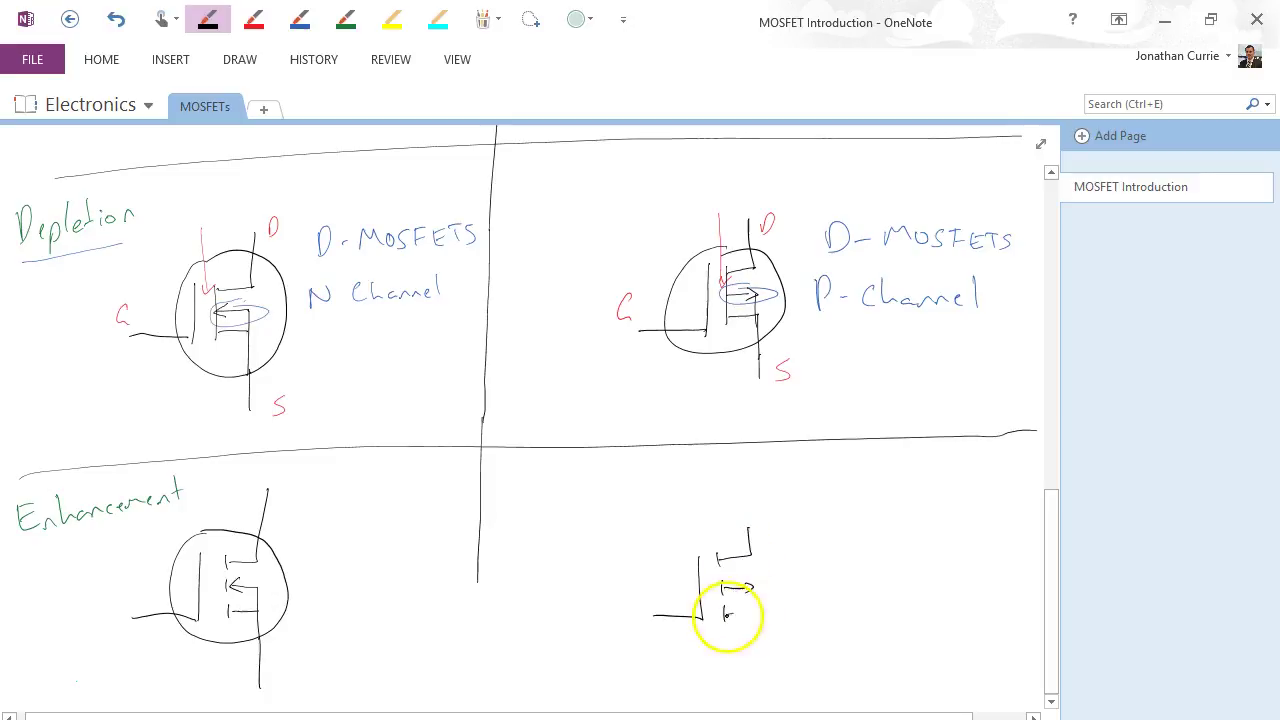
mouse_move(726, 609)
left_mouse_down()
mouse_move(757, 632)
mouse_move(697, 631)
mouse_move(703, 529)
mouse_move(743, 497)
left_mouse_up()
left_click_drag(765, 642, 761, 666)
left_click_drag(652, 612, 636, 613)
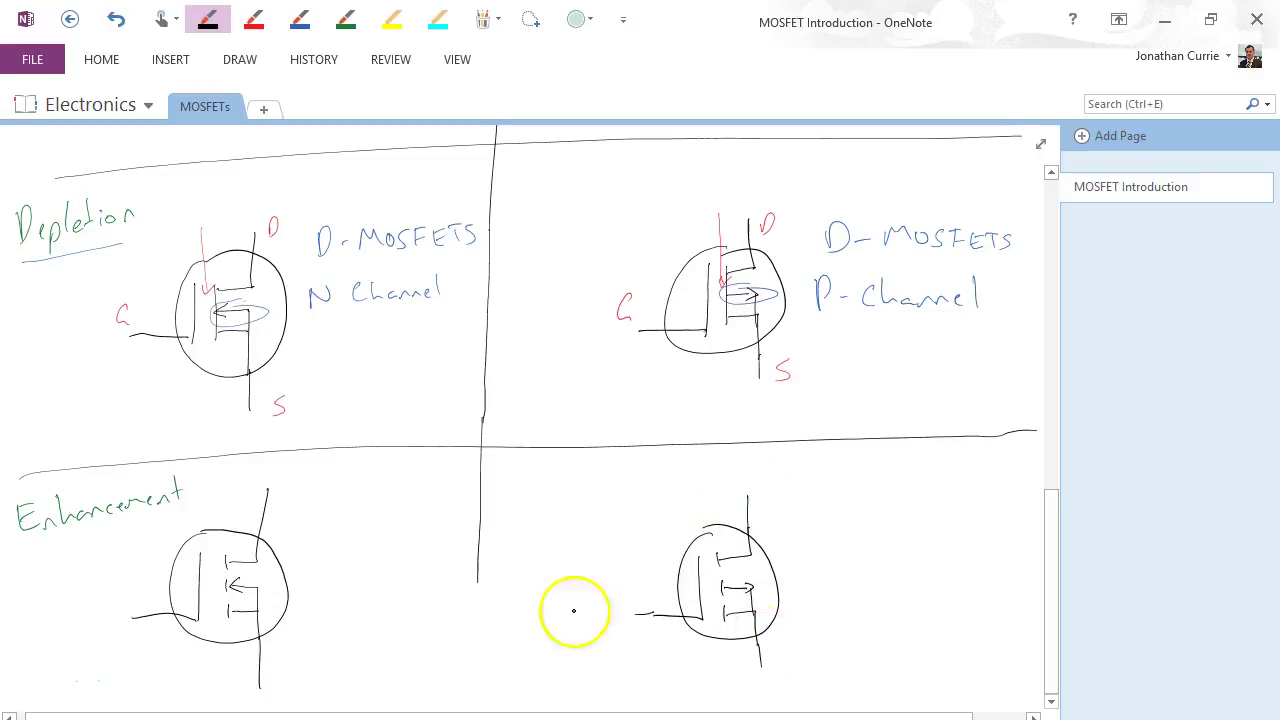
left_click_drag(480, 576, 479, 703)
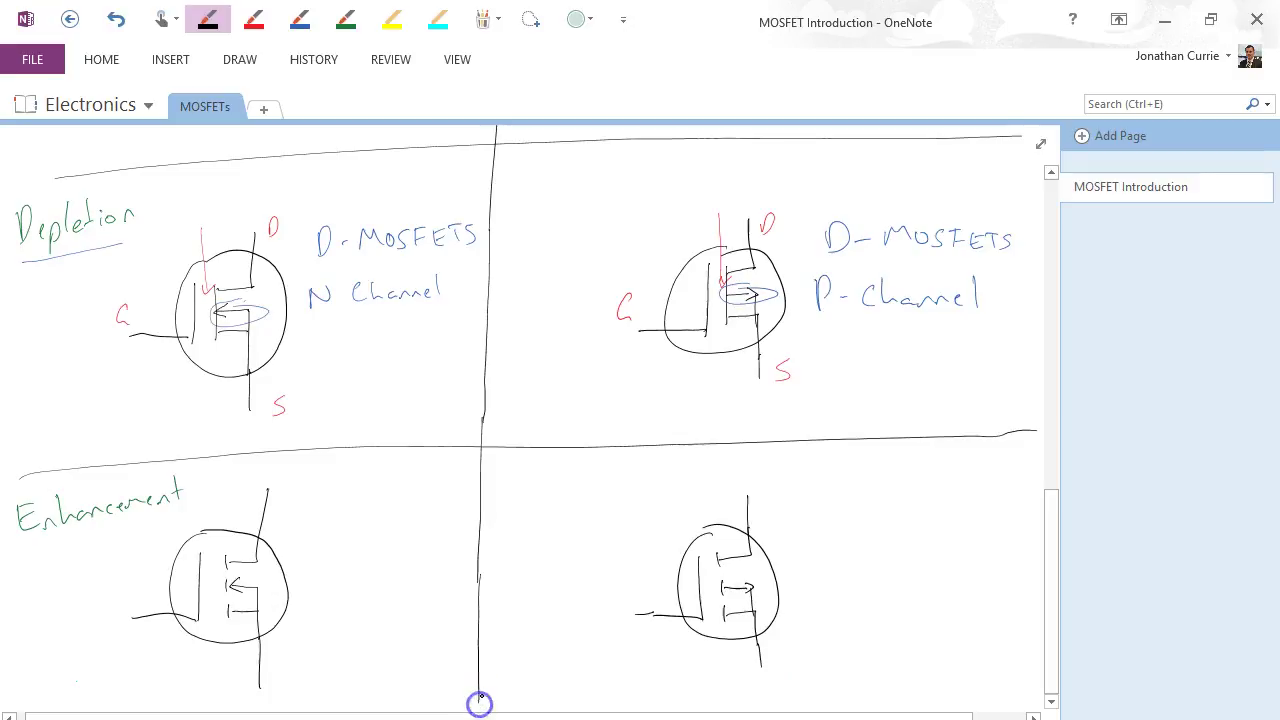
- In blue ink, write 'E-MOSFET N Channel' beside the left enhancement symbol
left_click(300, 18)
mouse_move(310, 524)
left_mouse_down()
mouse_move(311, 535)
mouse_move(326, 513)
left_mouse_up()
left_click_drag(311, 527, 322, 526)
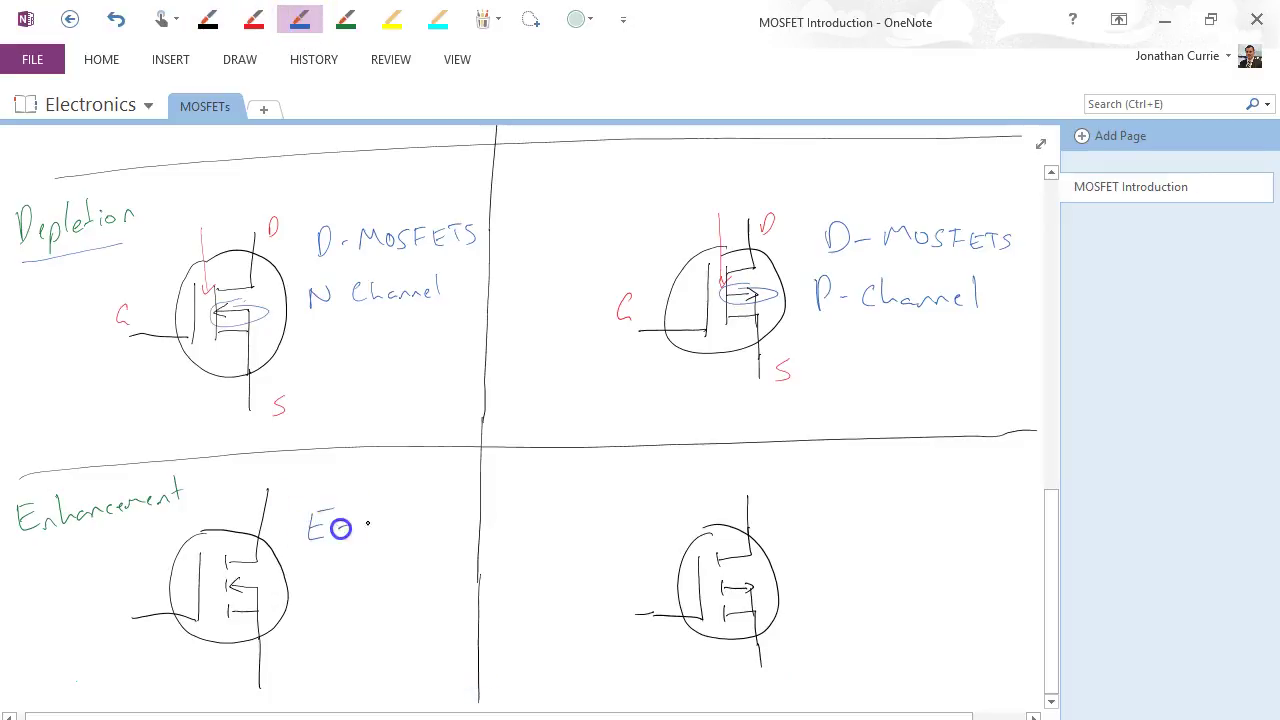
mouse_move(418, 515)
left_mouse_down()
mouse_move(401, 532)
mouse_move(456, 532)
left_mouse_up()
mouse_move(308, 583)
left_mouse_down()
mouse_move(331, 562)
mouse_move(356, 581)
left_mouse_up()
mouse_move(372, 560)
left_mouse_down()
mouse_move(383, 576)
mouse_move(429, 572)
left_mouse_up()
- Write 'E-MOSFET P-Channel' beside the right enhancement symbol
mouse_move(818, 547)
left_mouse_down()
mouse_move(816, 527)
mouse_move(832, 530)
left_mouse_up()
left_click_drag(818, 546, 834, 545)
left_click_drag(850, 529, 895, 522)
mouse_move(910, 524)
left_mouse_down()
mouse_move(971, 531)
mouse_move(957, 526)
mouse_move(990, 516)
left_mouse_up()
mouse_move(832, 572)
left_mouse_down()
mouse_move(834, 592)
mouse_move(870, 581)
left_mouse_up()
left_click_drag(898, 568, 897, 590)
mouse_move(913, 565)
left_mouse_down()
mouse_move(930, 582)
mouse_move(990, 576)
left_mouse_up()
left_click_drag(998, 553, 1001, 582)
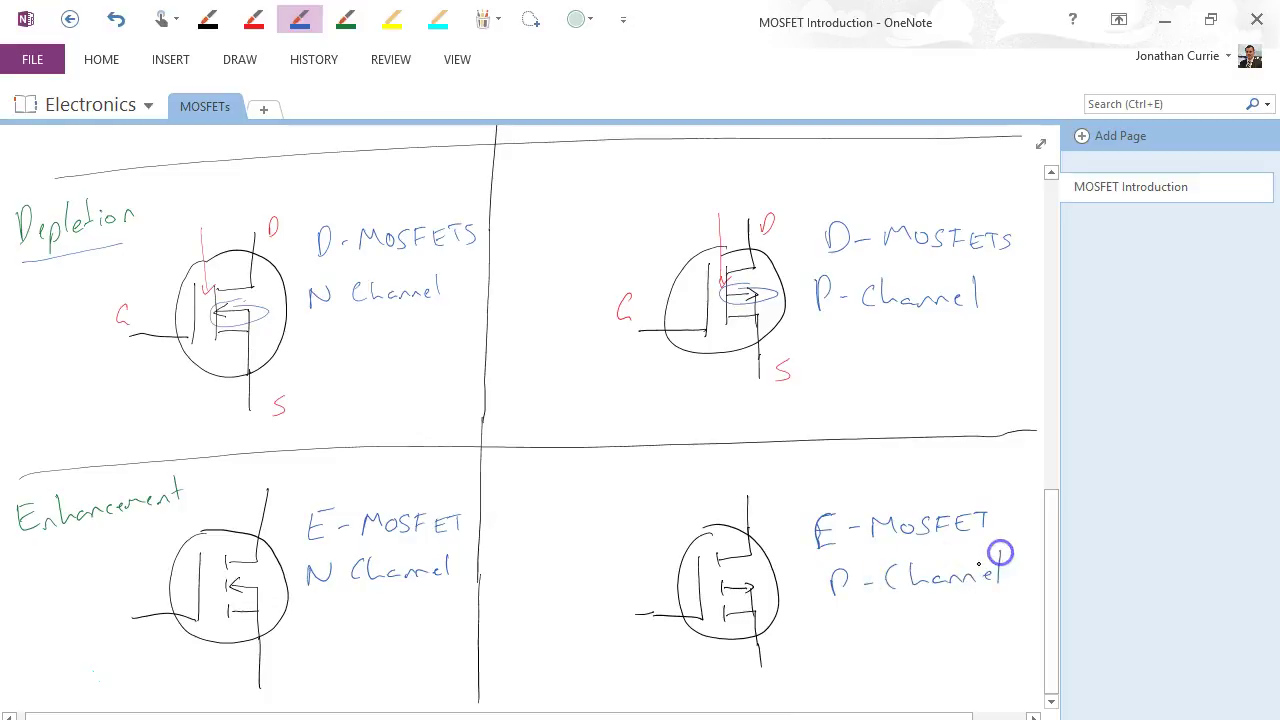
- Label drain, source and gate D, S, G in red on both enhancement symbols
left_click(254, 19)
left_click_drag(281, 485, 284, 496)
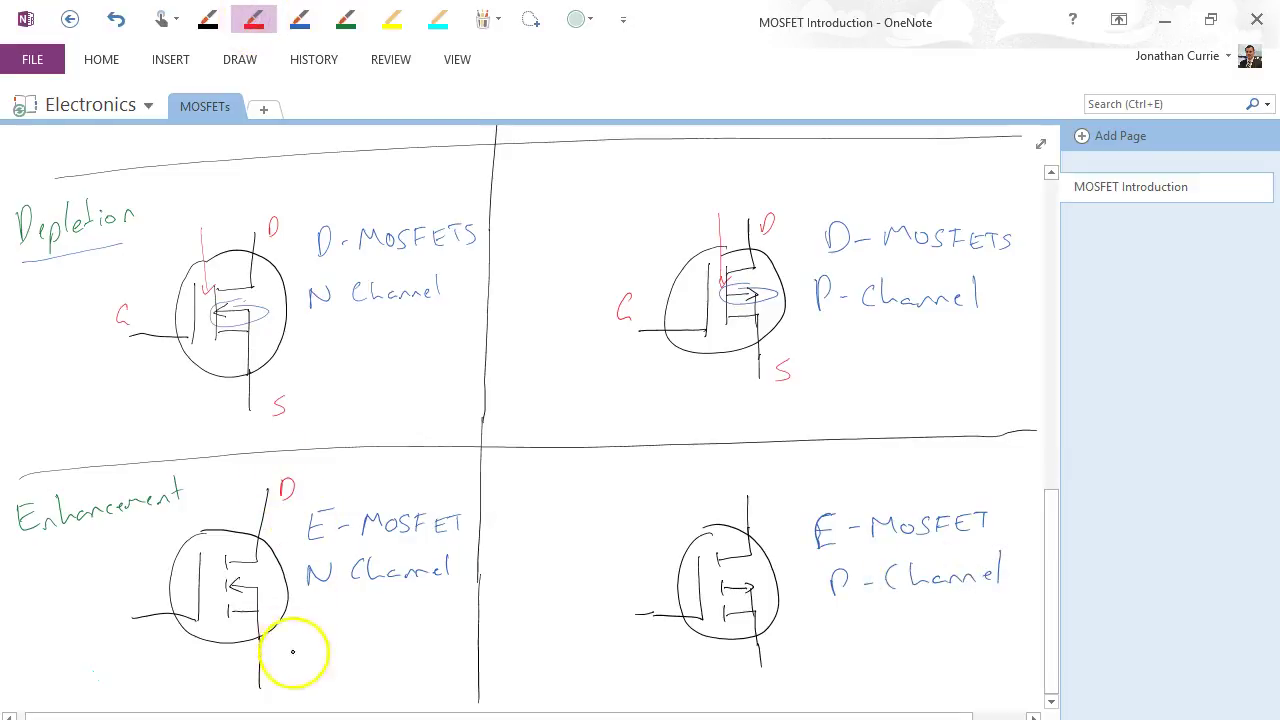
left_click_drag(295, 662, 284, 682)
left_click_drag(127, 583, 126, 598)
left_click_drag(769, 486, 772, 504)
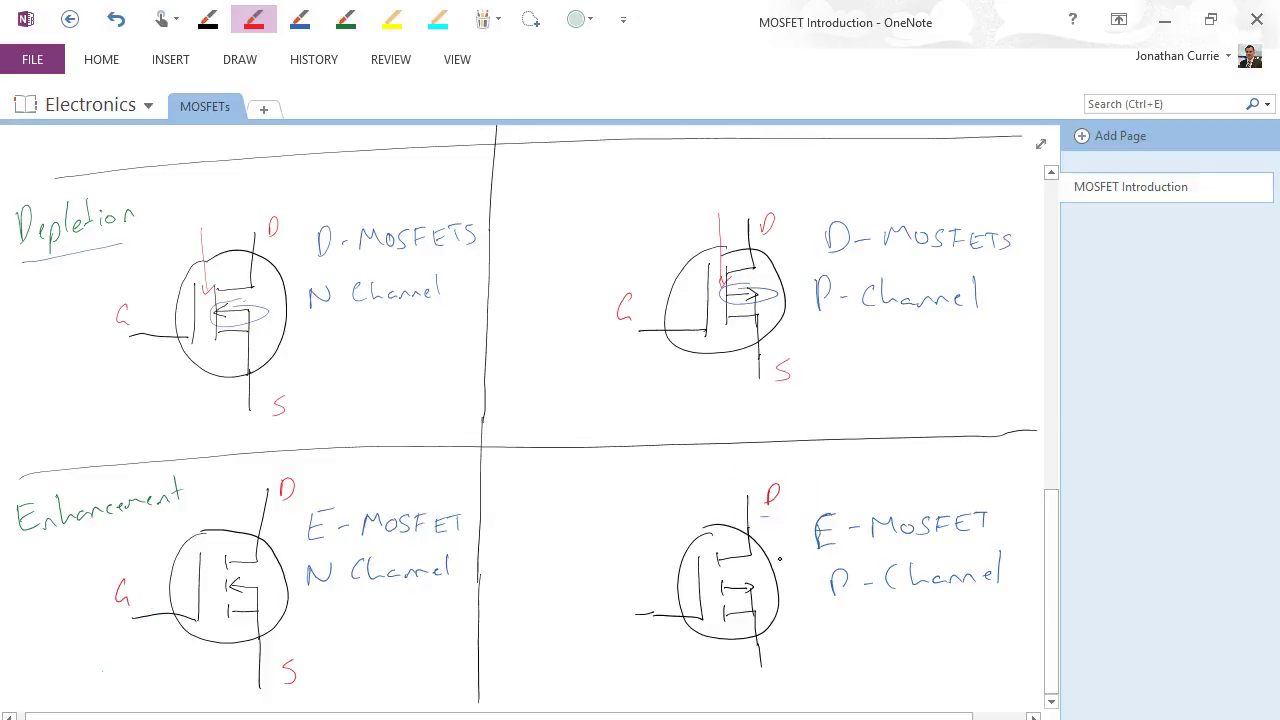
left_click_drag(801, 648, 790, 668)
left_click_drag(641, 584, 646, 596)
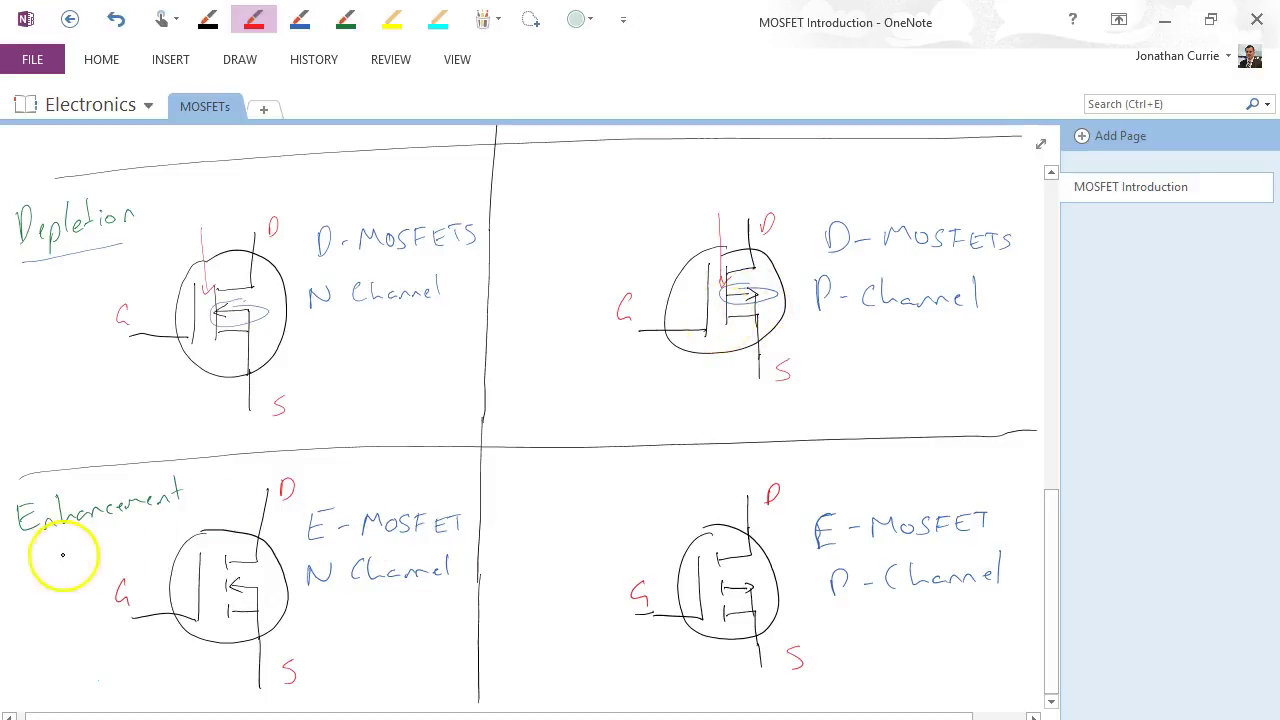
- Write 'dashed line' under Enhancement and 'Solid line' under Depletion, then scroll to the top
mouse_move(31, 566)
left_mouse_down()
mouse_move(25, 578)
mouse_move(139, 536)
left_mouse_up()
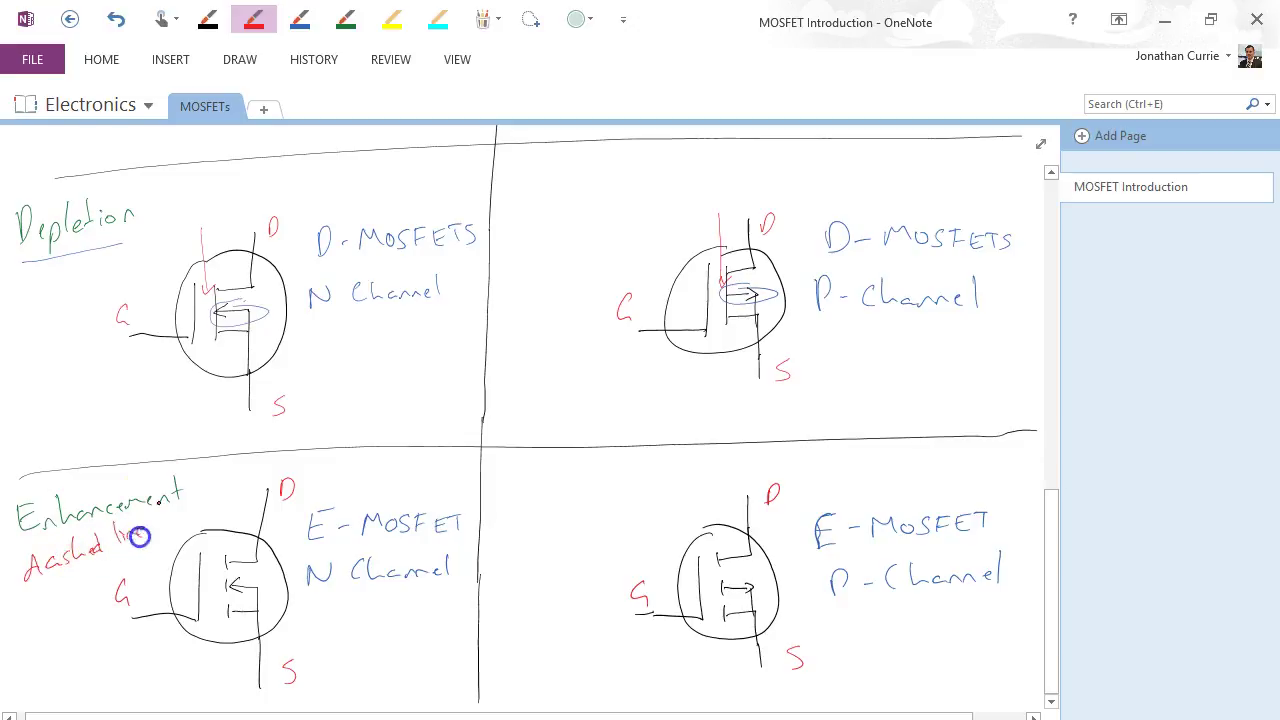
left_click_drag(30, 286, 25, 298)
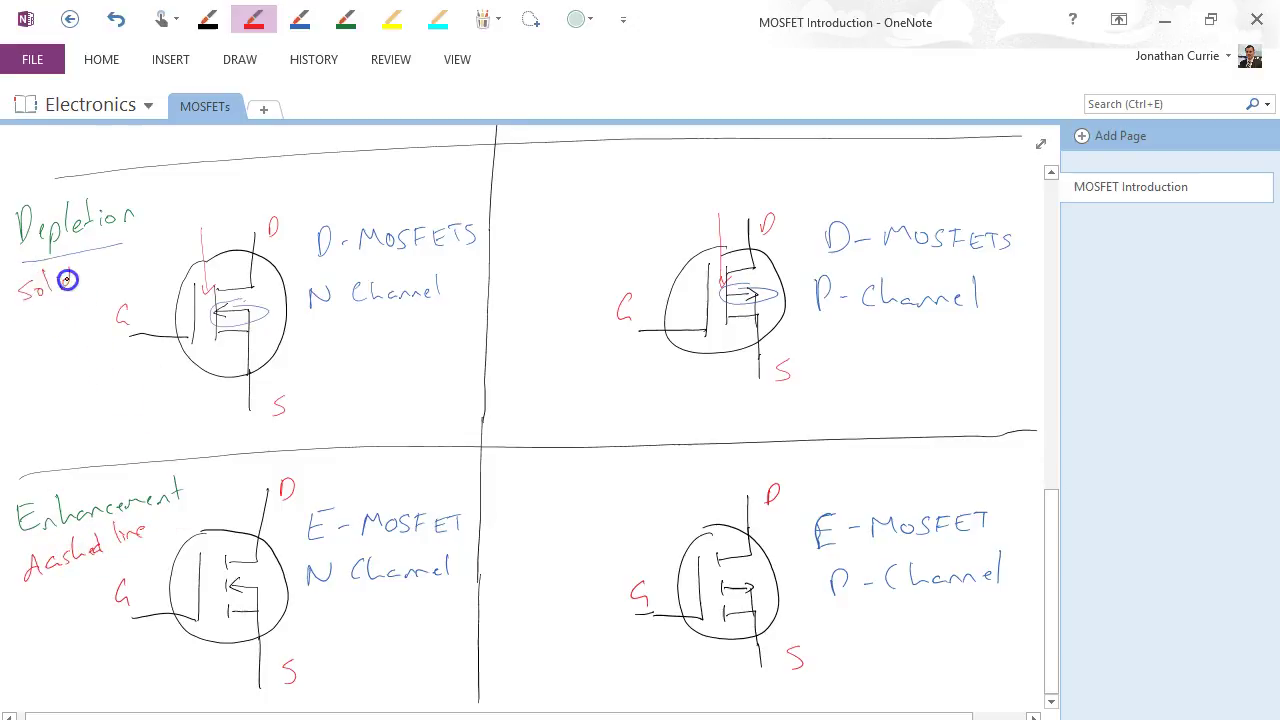
left_click_drag(112, 267, 137, 262)
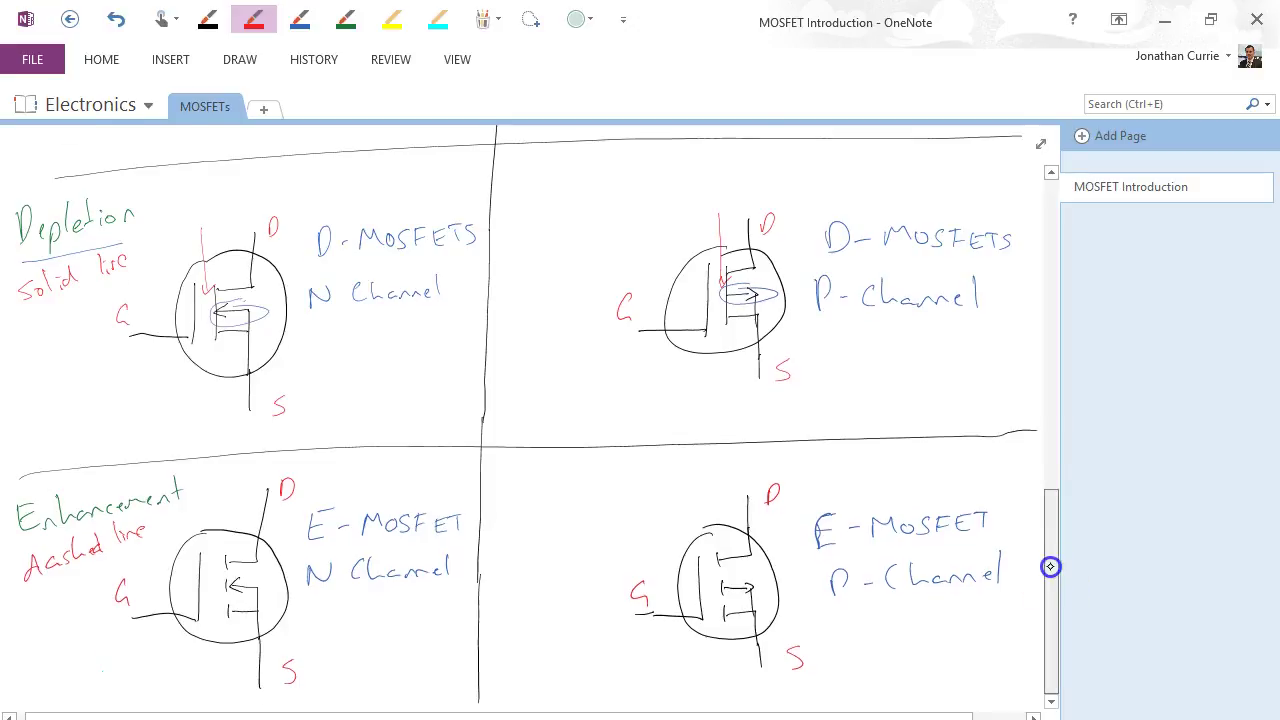
left_click_drag(1050, 566, 1037, 286)
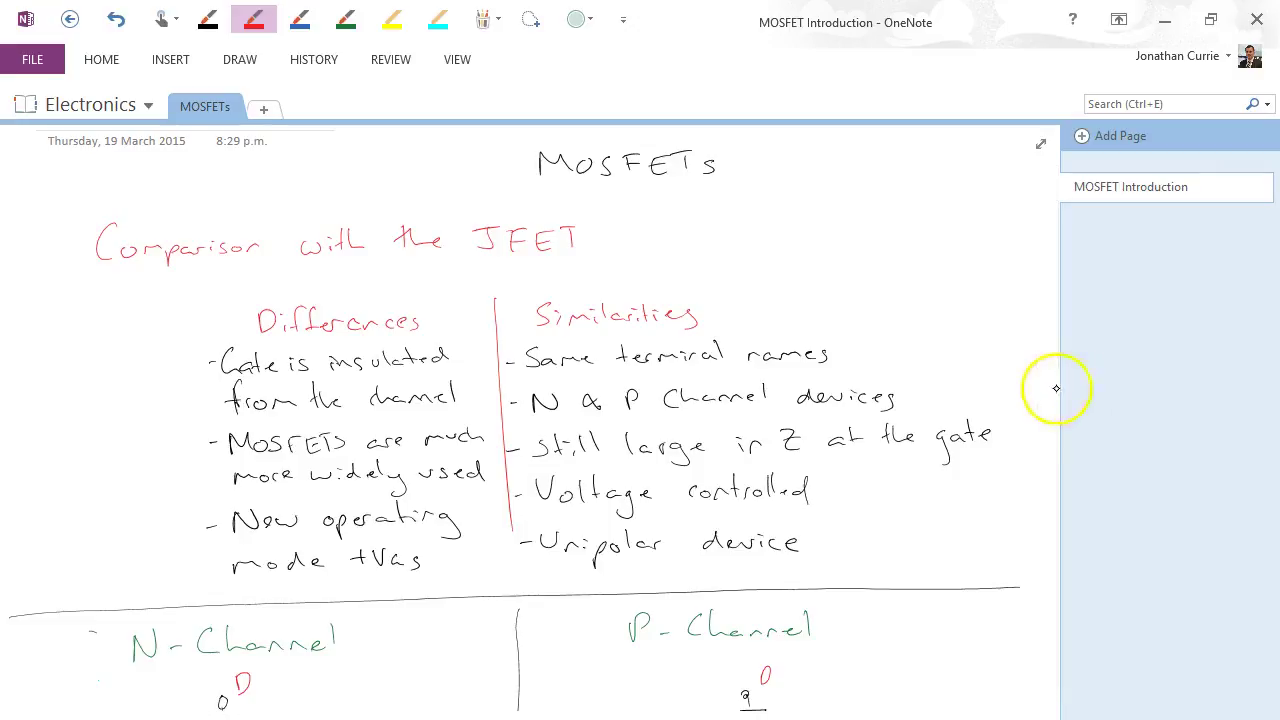
left_click_drag(1054, 386, 1061, 574)
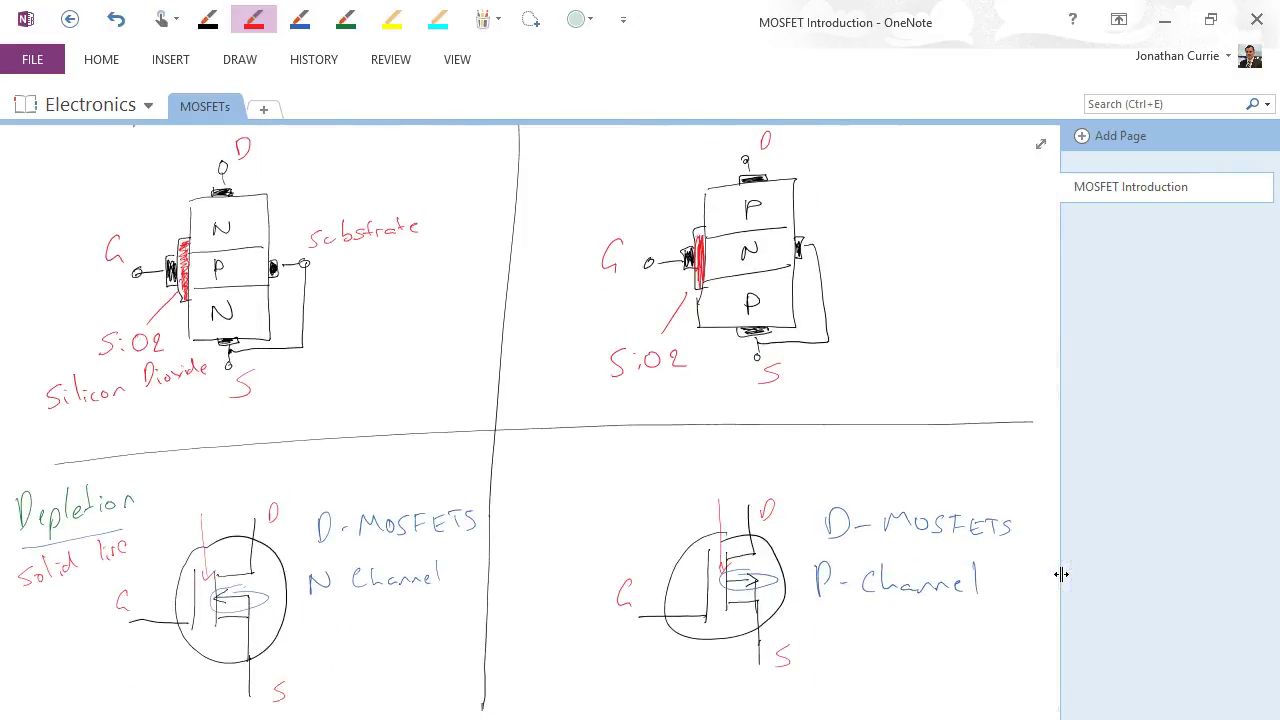
left_click_drag(1051, 514, 1060, 590)
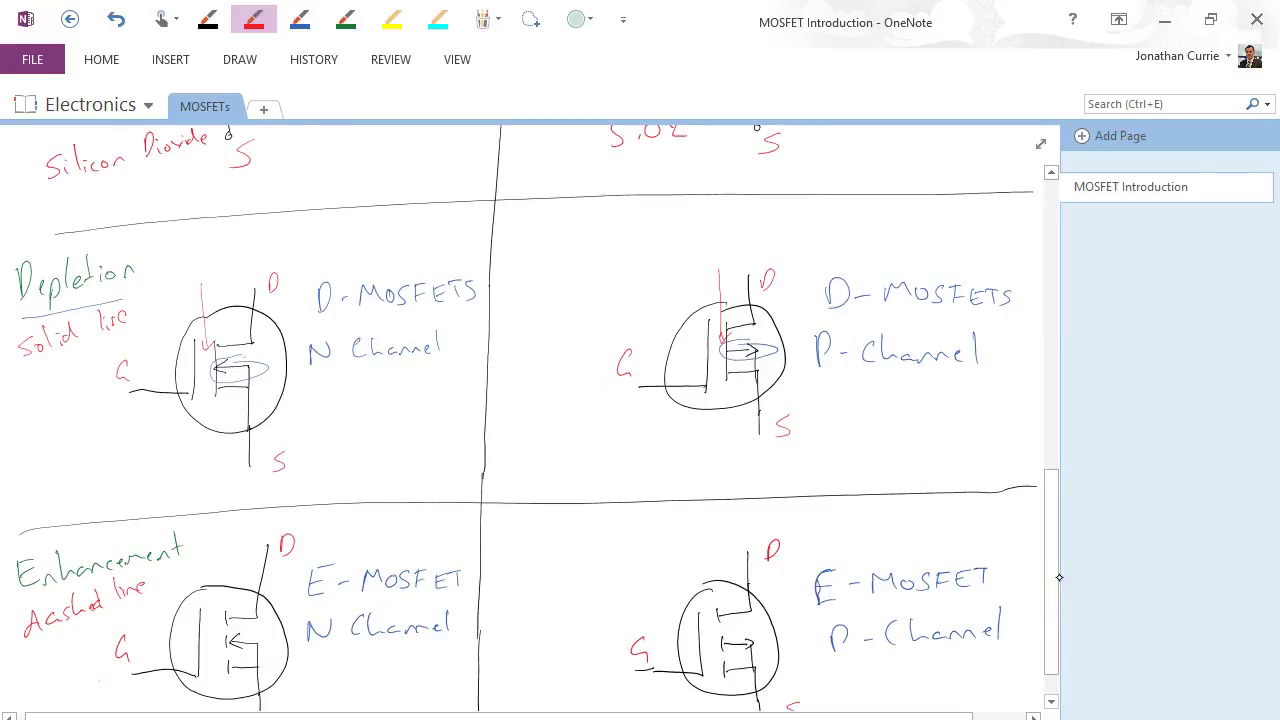